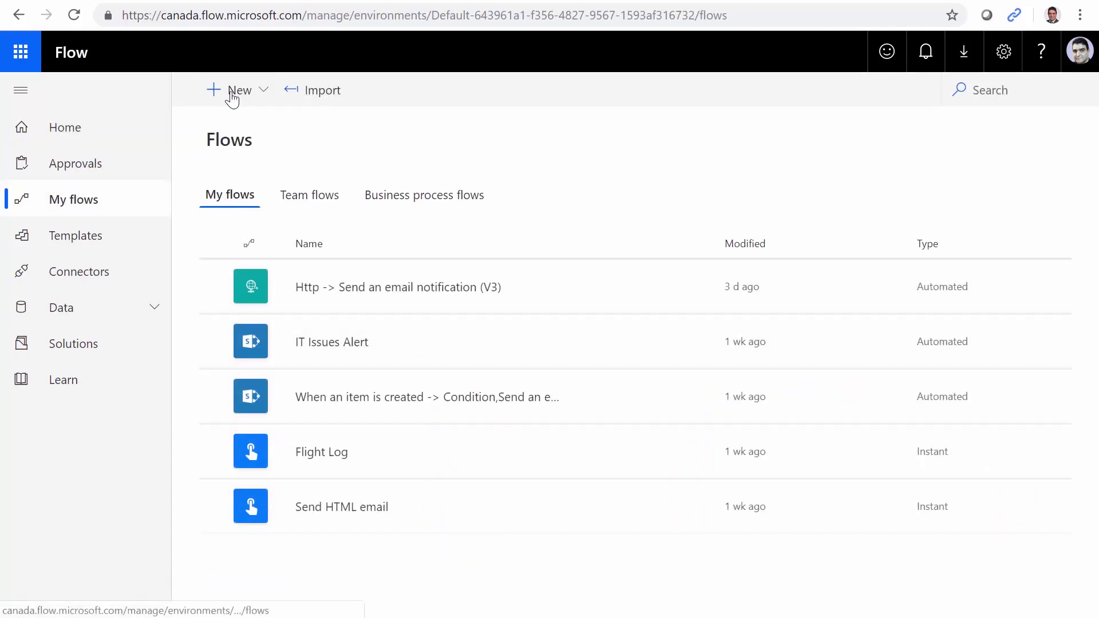
- Create a blank instant flow with the 'Manually trigger a flow' button trigger
{"action": "left_click", "coordinate": [239, 91]}
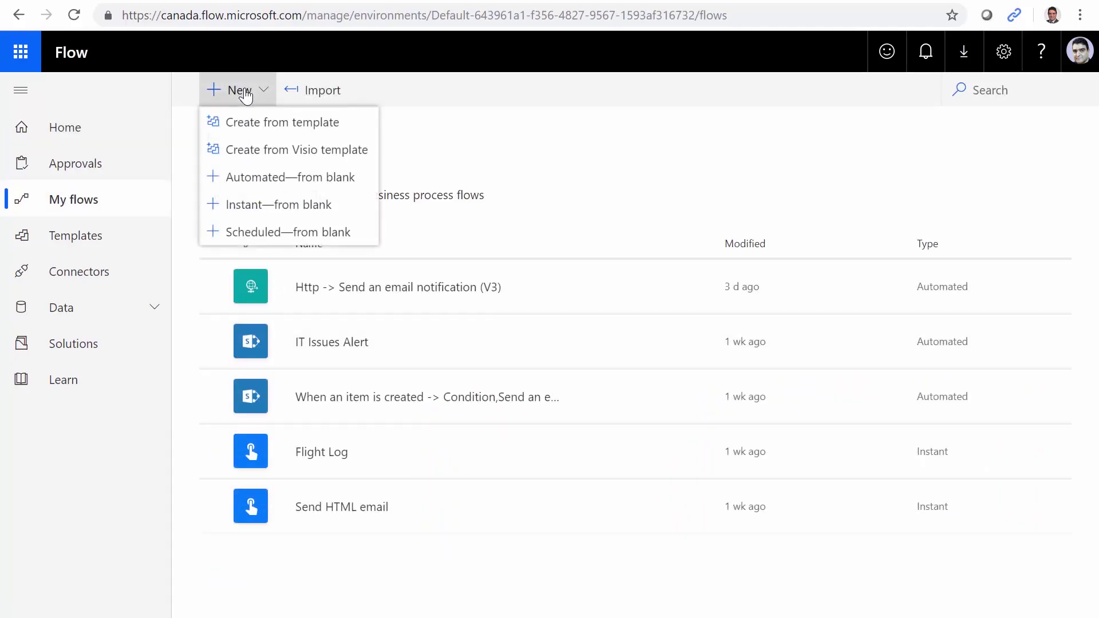
{"action": "left_click", "coordinate": [259, 205]}
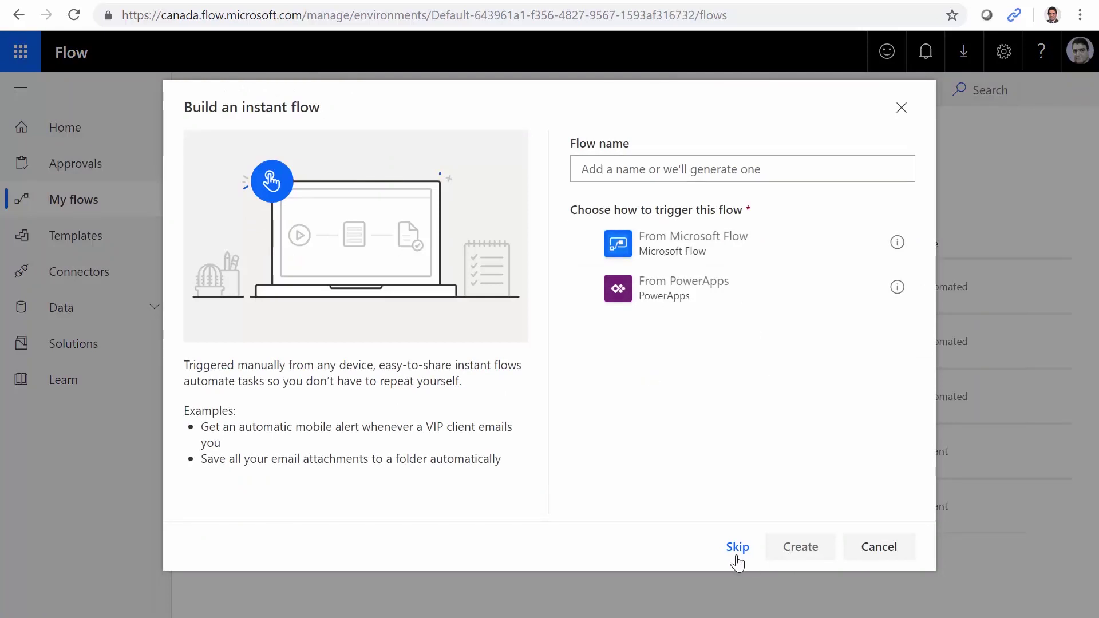
{"action": "left_click", "coordinate": [737, 548]}
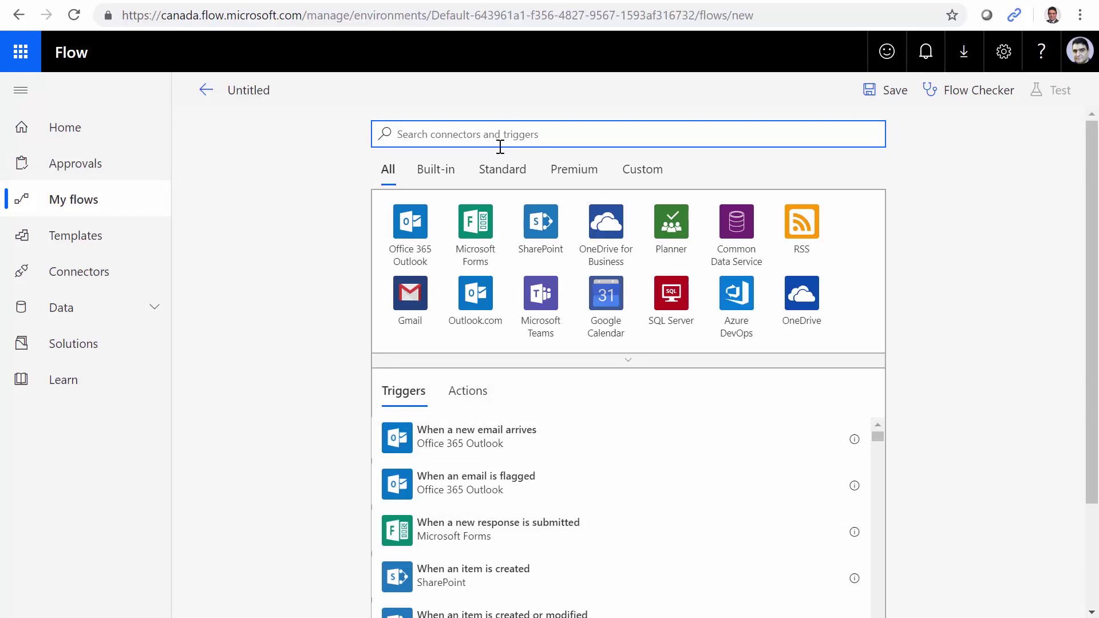
{"action": "type", "text": "Button"}
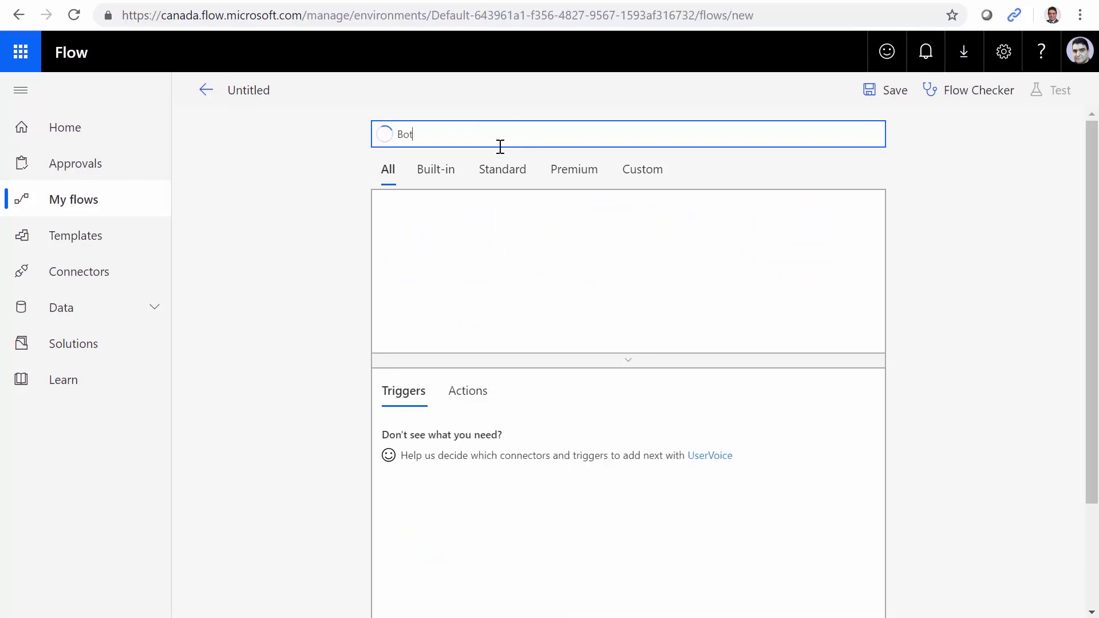
{"action": "left_click", "coordinate": [403, 439]}
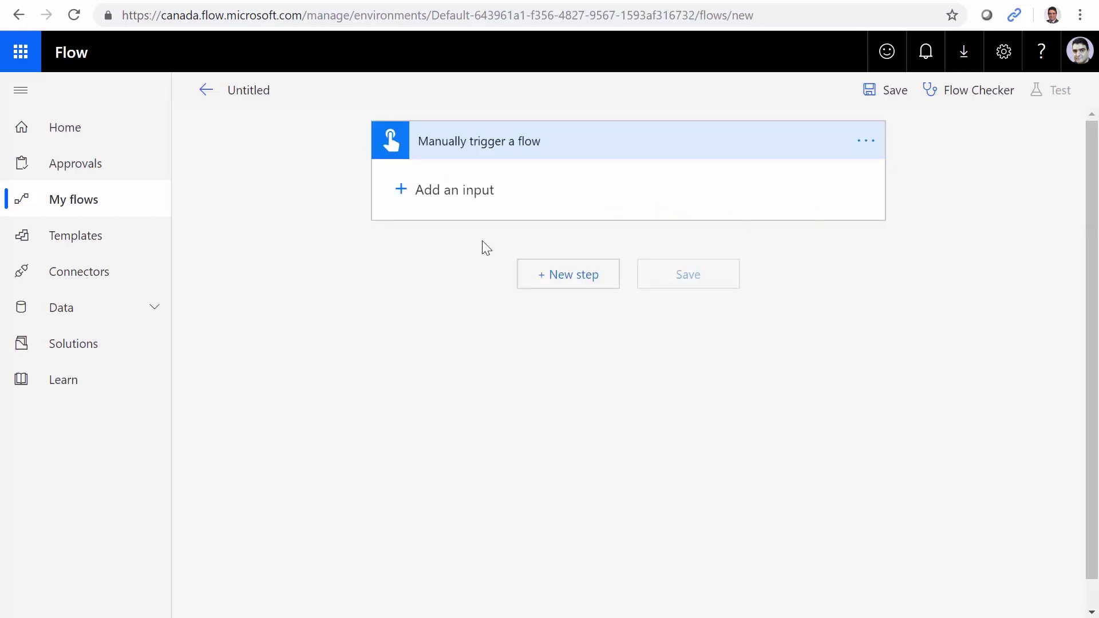
- Add a Send an email (V2) action after the manual trigger
{"action": "left_click", "coordinate": [580, 283]}
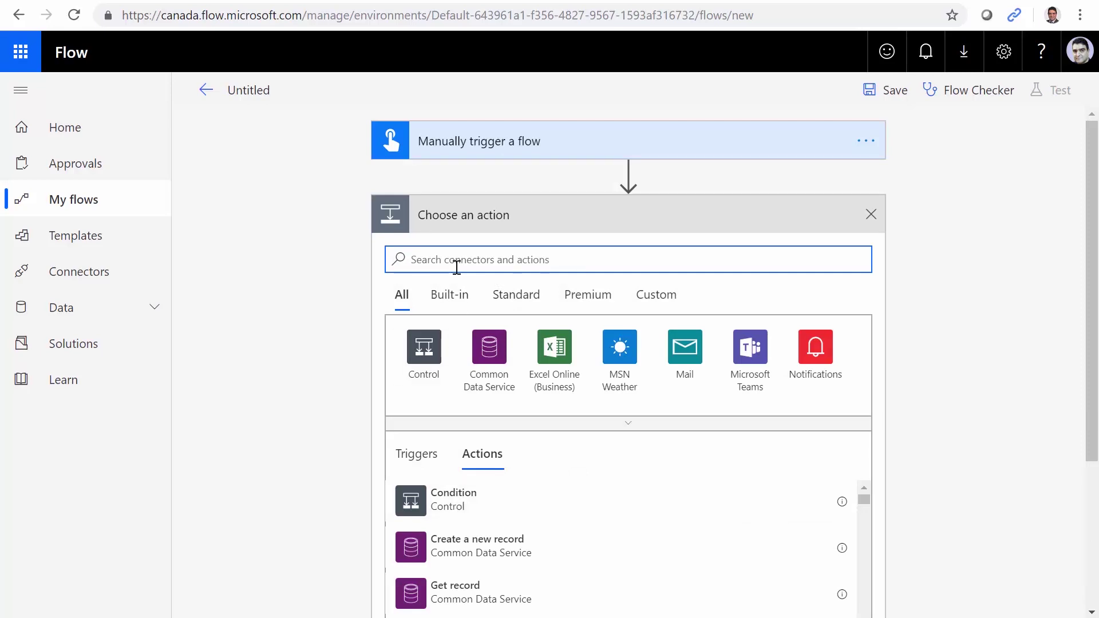
{"action": "type", "text": "Send email"}
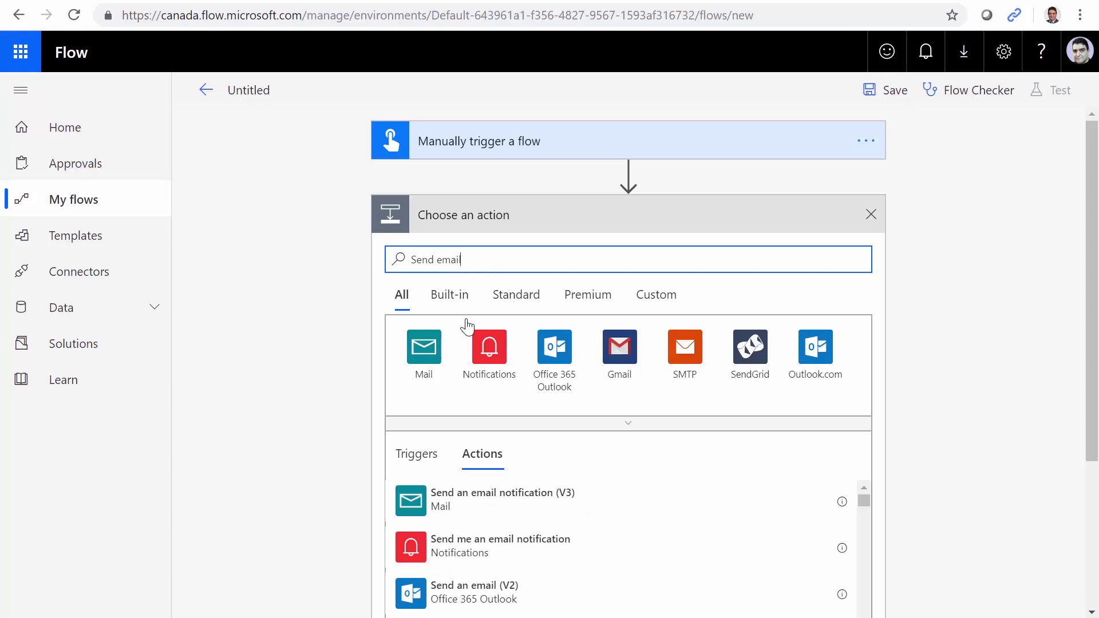
{"action": "left_click", "coordinate": [487, 583]}
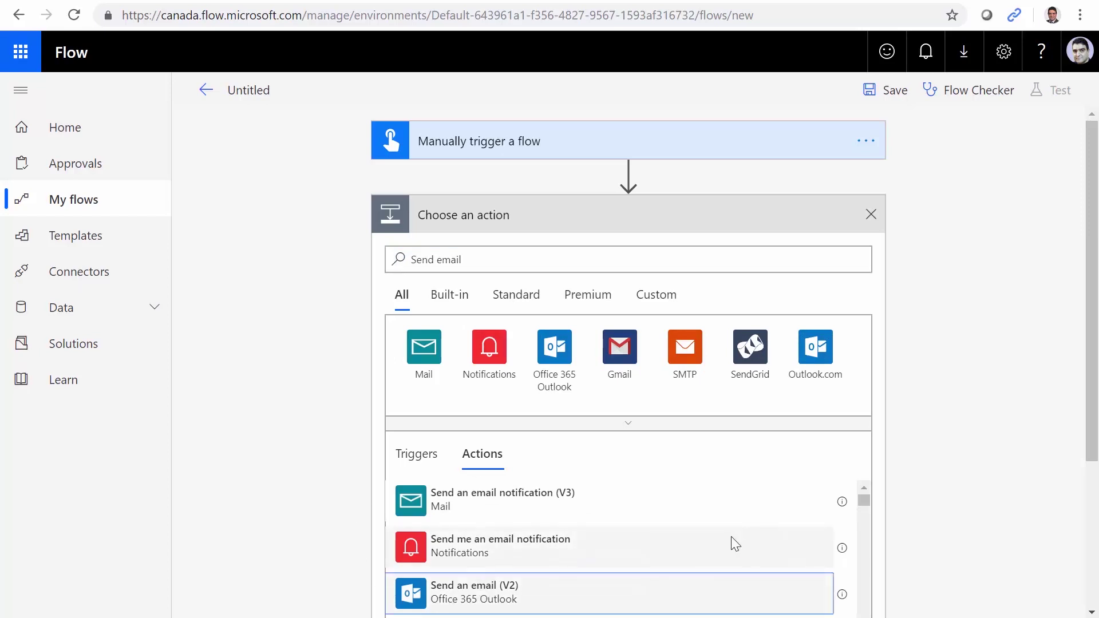
- Address the email to a colleague with subject 'Test subject' and body 'Hello flow security', then save
{"action": "left_click", "coordinate": [596, 261]}
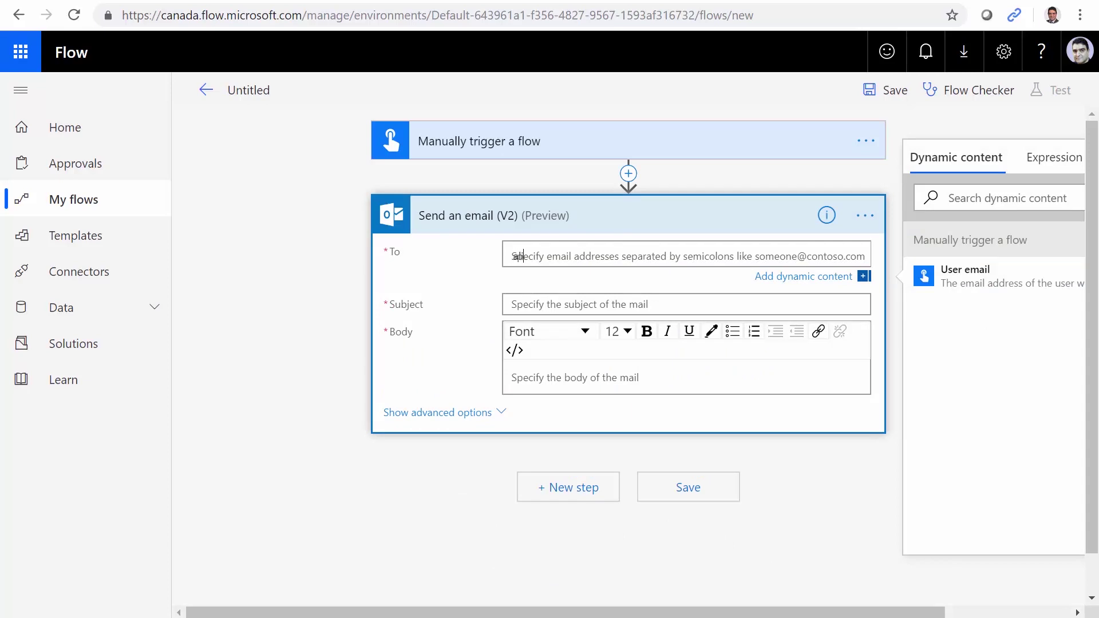
{"action": "type", "text": "alireza"}
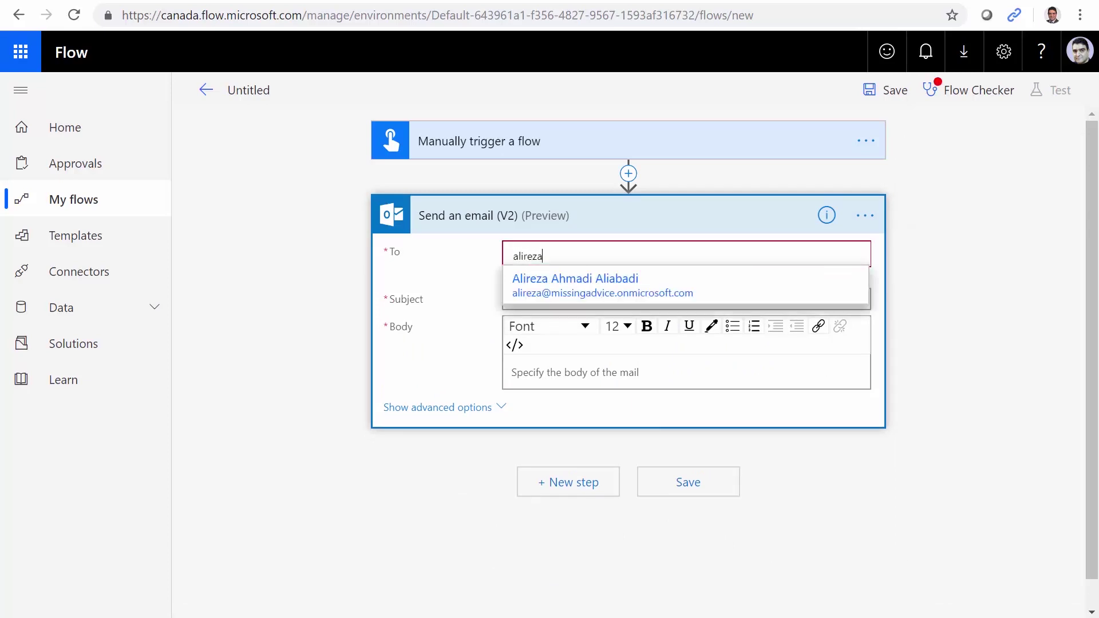
{"action": "left_click", "coordinate": [558, 293]}
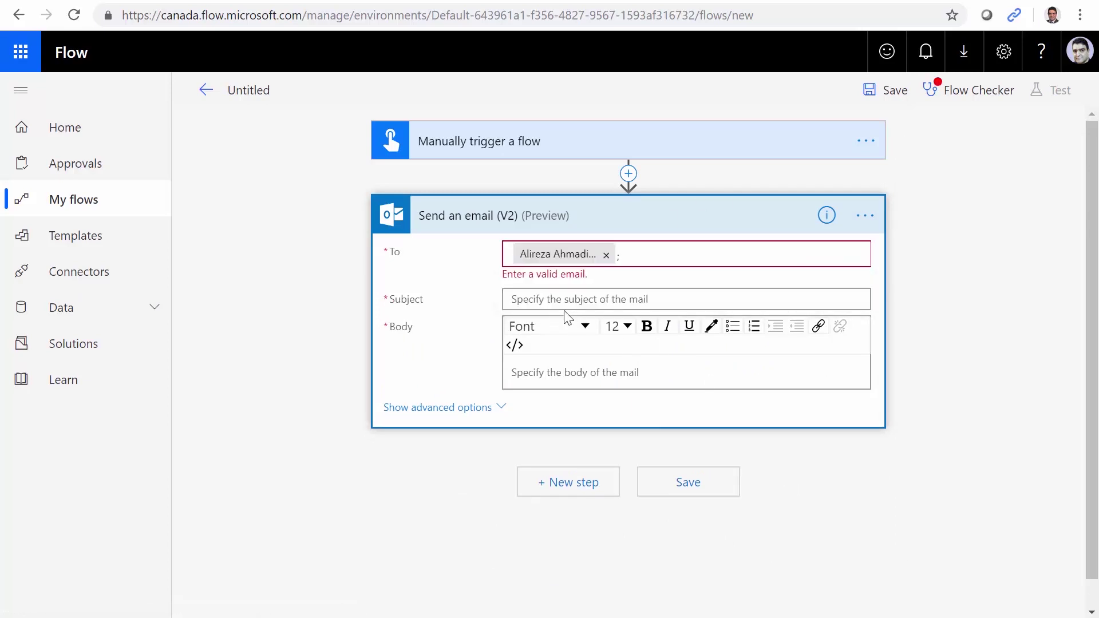
{"action": "left_click", "coordinate": [569, 305]}
{"action": "type", "text": "Test subject"}
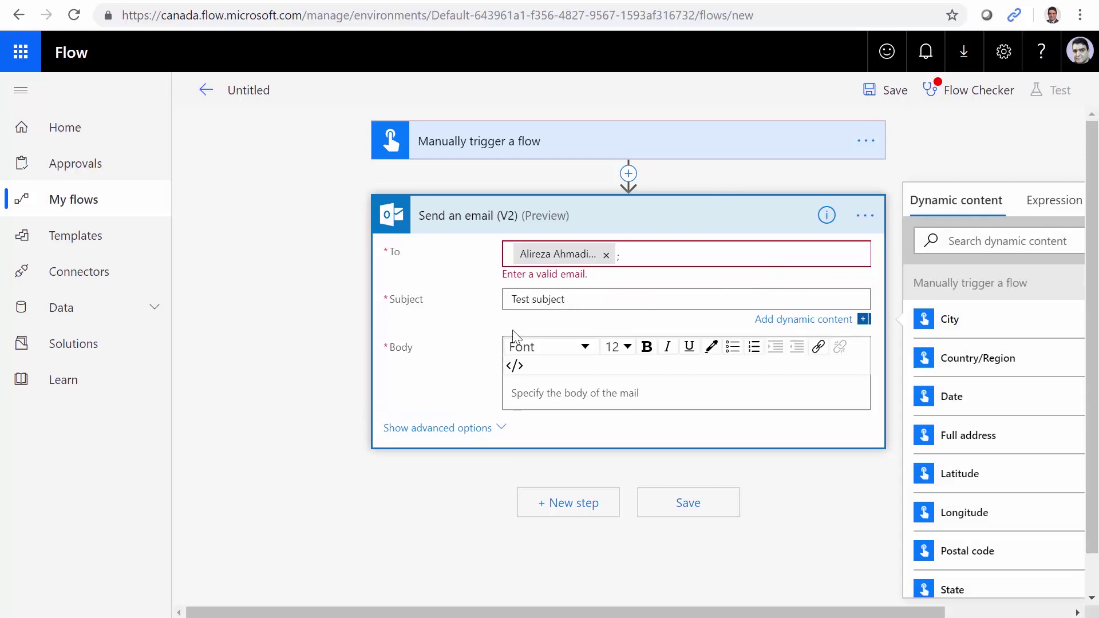
{"action": "left_click", "coordinate": [625, 374]}
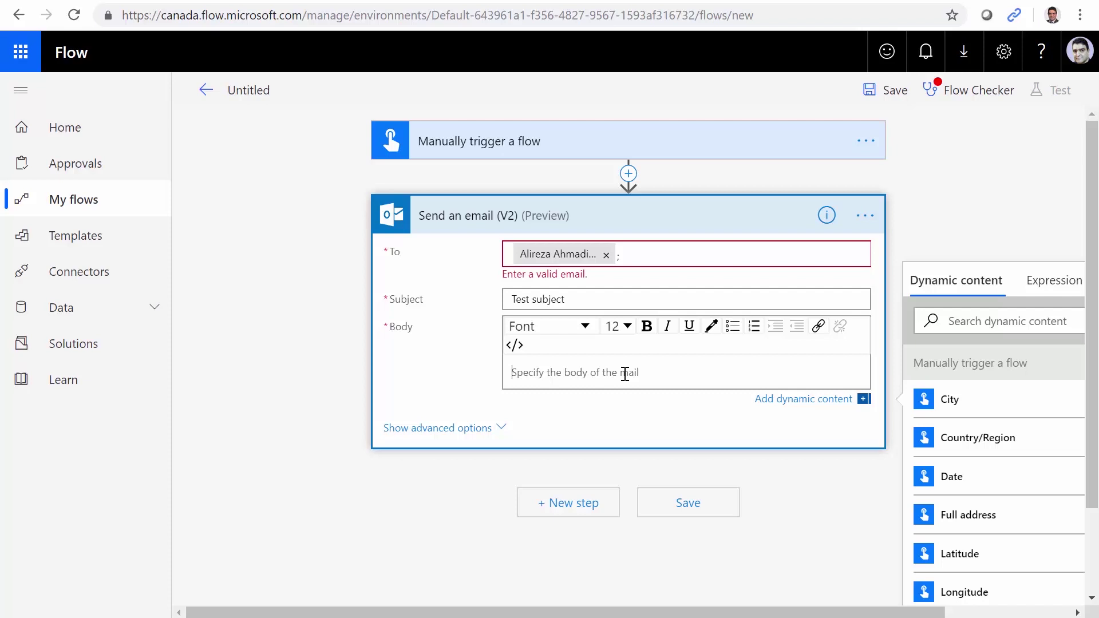
{"action": "type", "text": "Hello flow security"}
{"action": "left_click", "coordinate": [671, 516]}
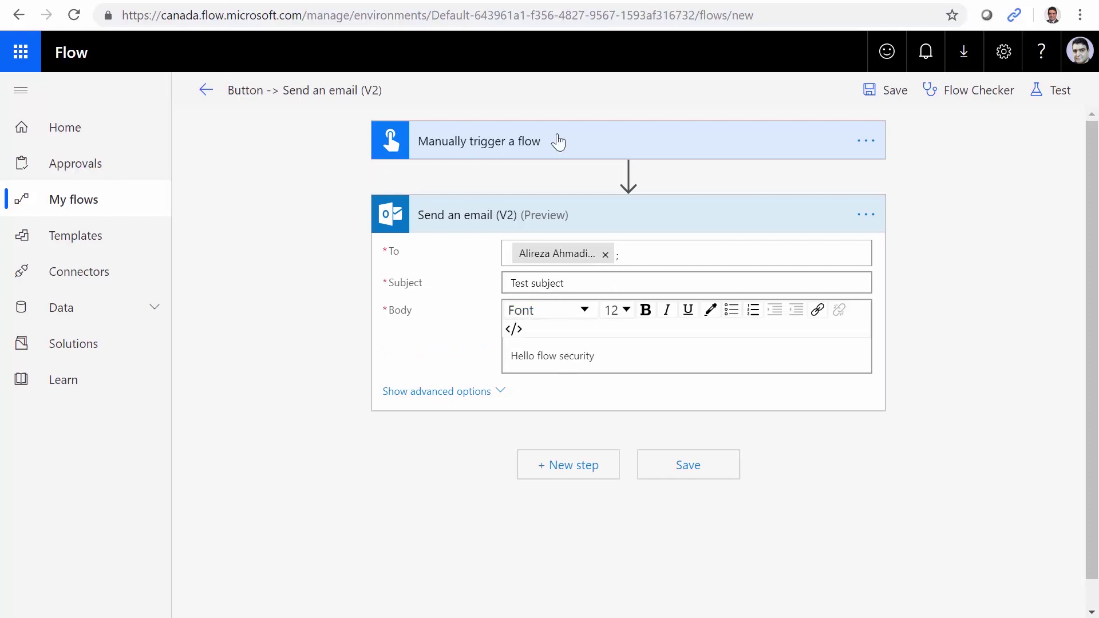
- Rename the flow to 'Secure Flow', save it, and go back to My flows
{"action": "left_click", "coordinate": [307, 90]}
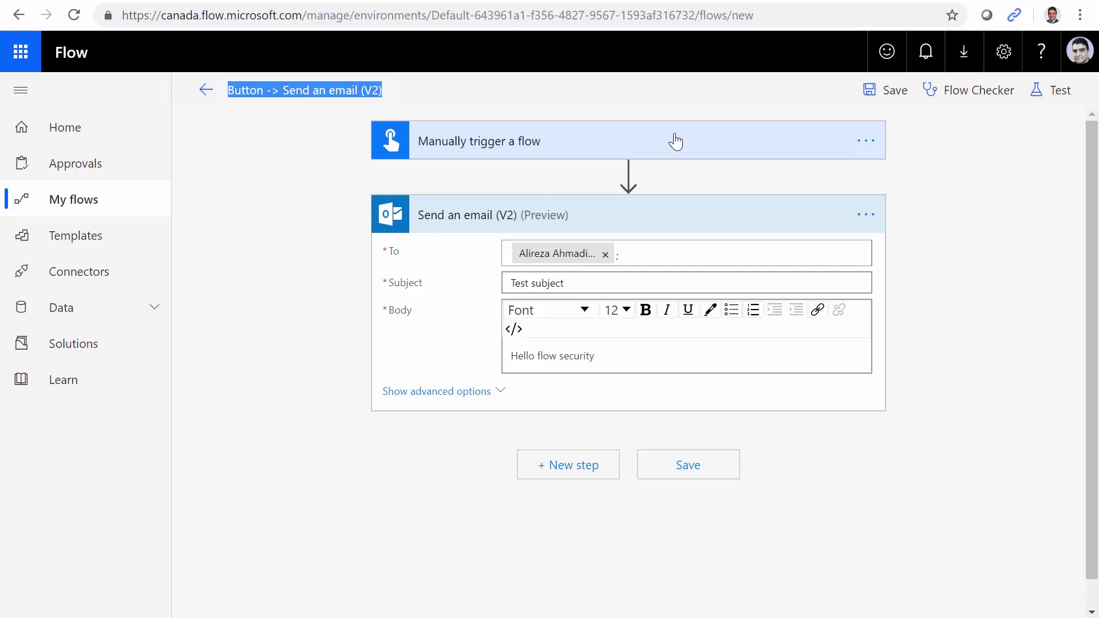
{"action": "type", "text": "Secure Flow"}
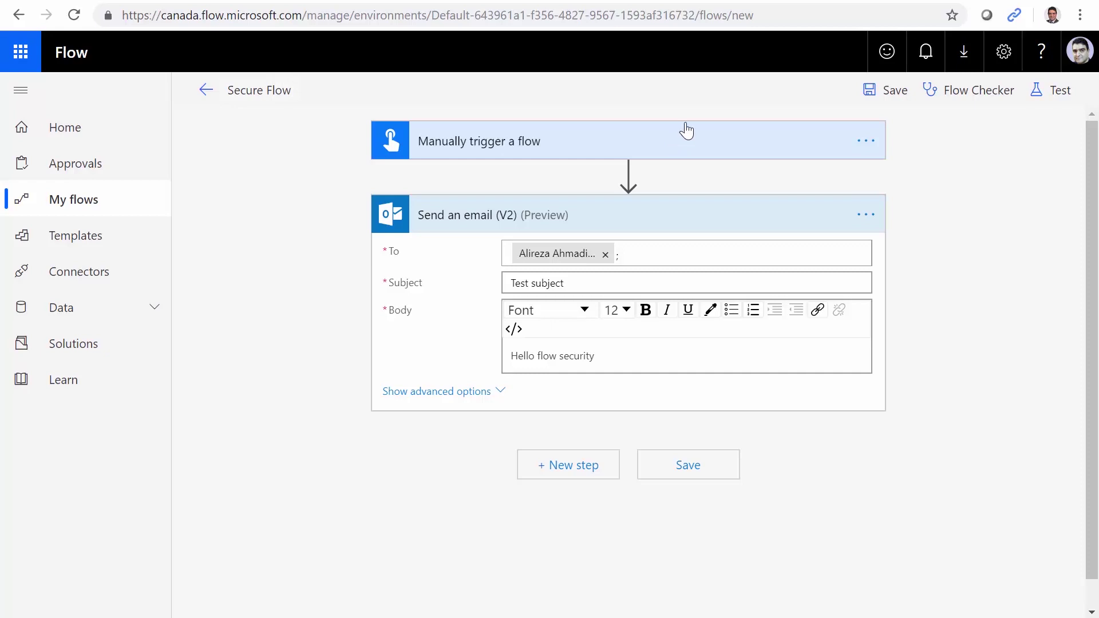
{"action": "left_click", "coordinate": [693, 467]}
{"action": "left_click", "coordinate": [52, 207]}
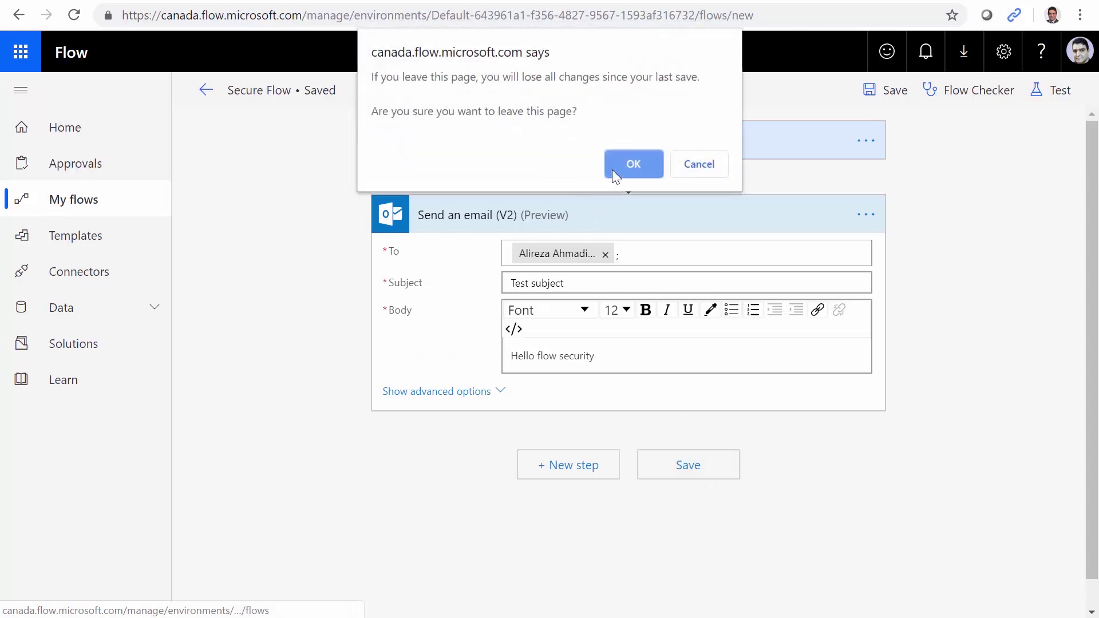
{"action": "left_click", "coordinate": [632, 164]}
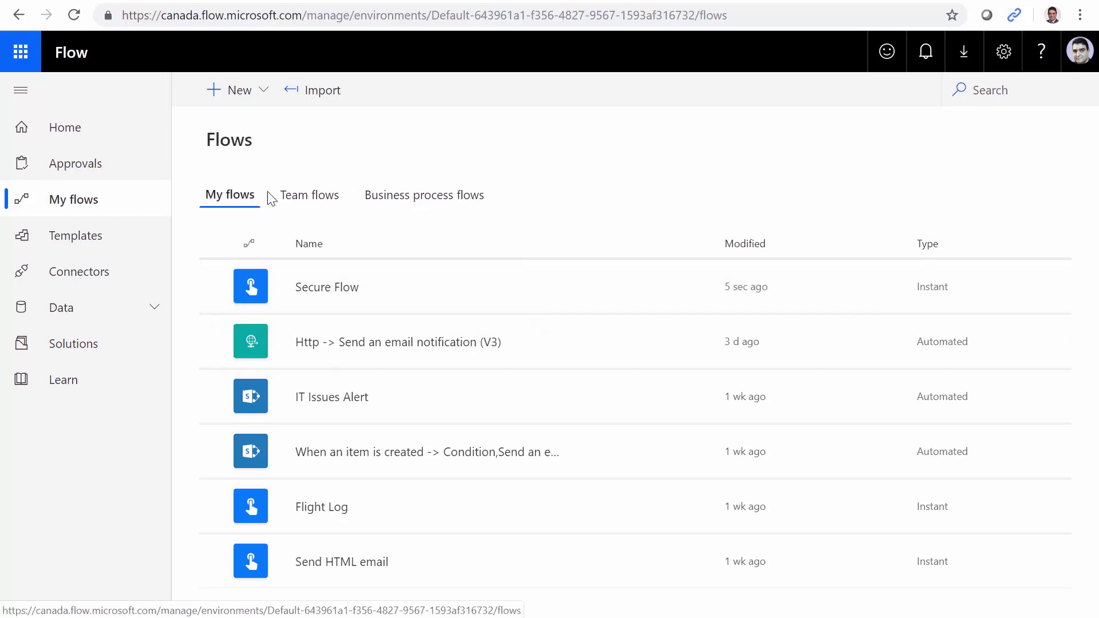
{"action": "left_click", "coordinate": [317, 201]}
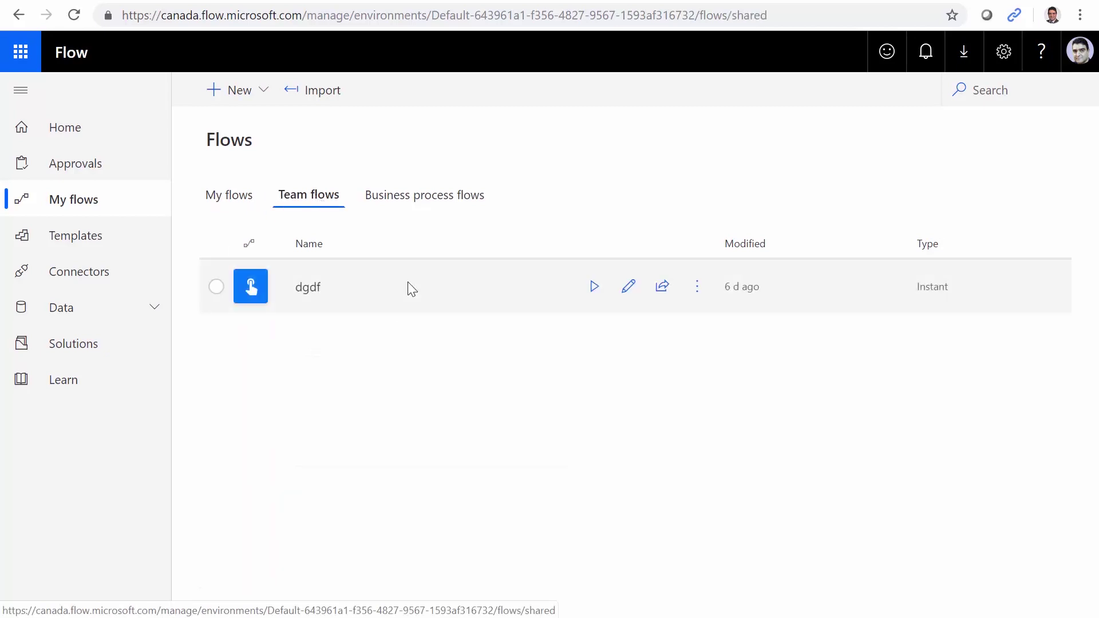
{"action": "key", "text": "alt+Left"}
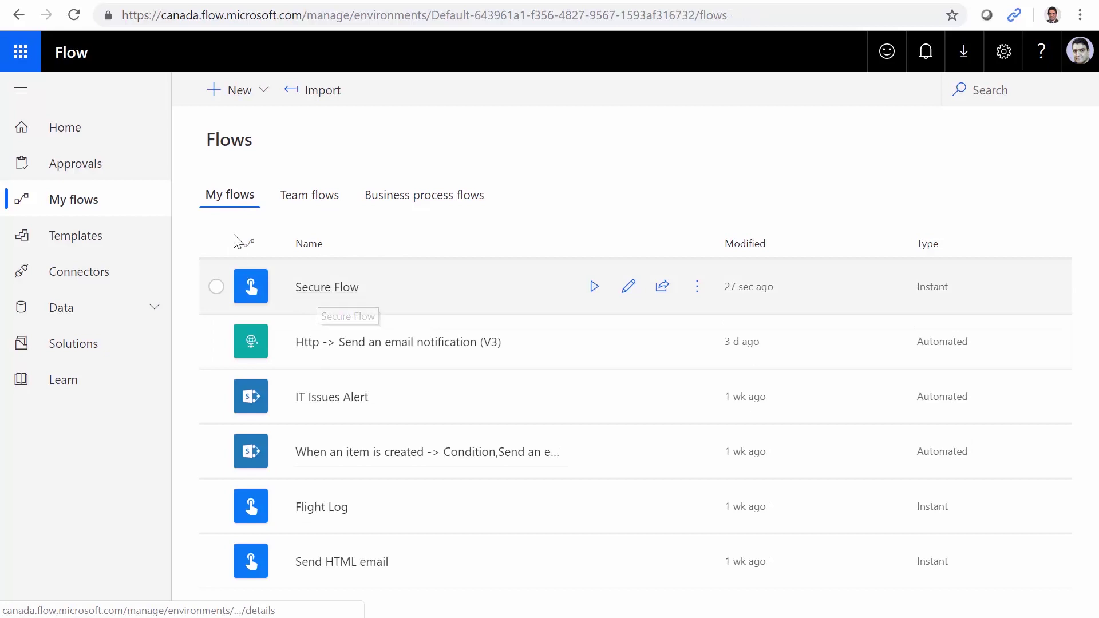
{"action": "left_click", "coordinate": [319, 202]}
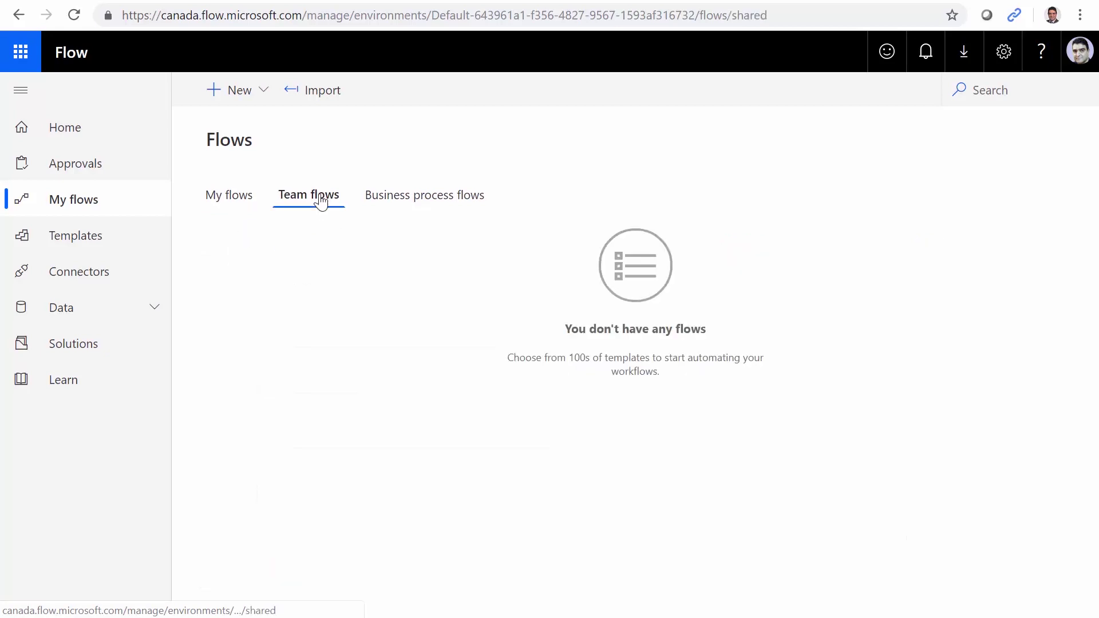
{"action": "left_click", "coordinate": [235, 205]}
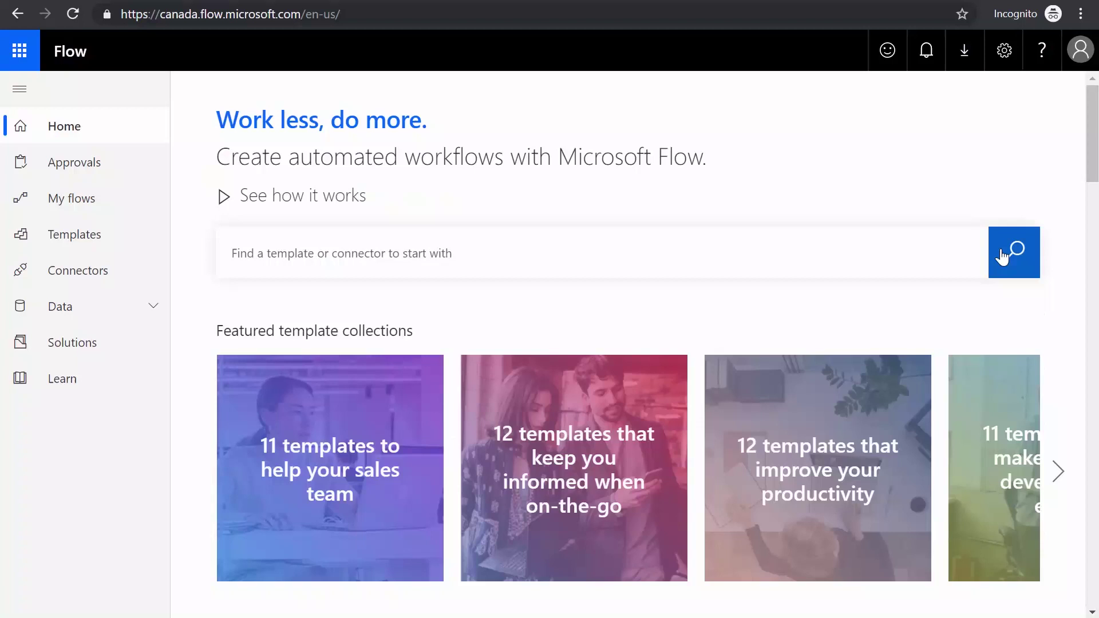
{"action": "left_click", "coordinate": [1078, 61]}
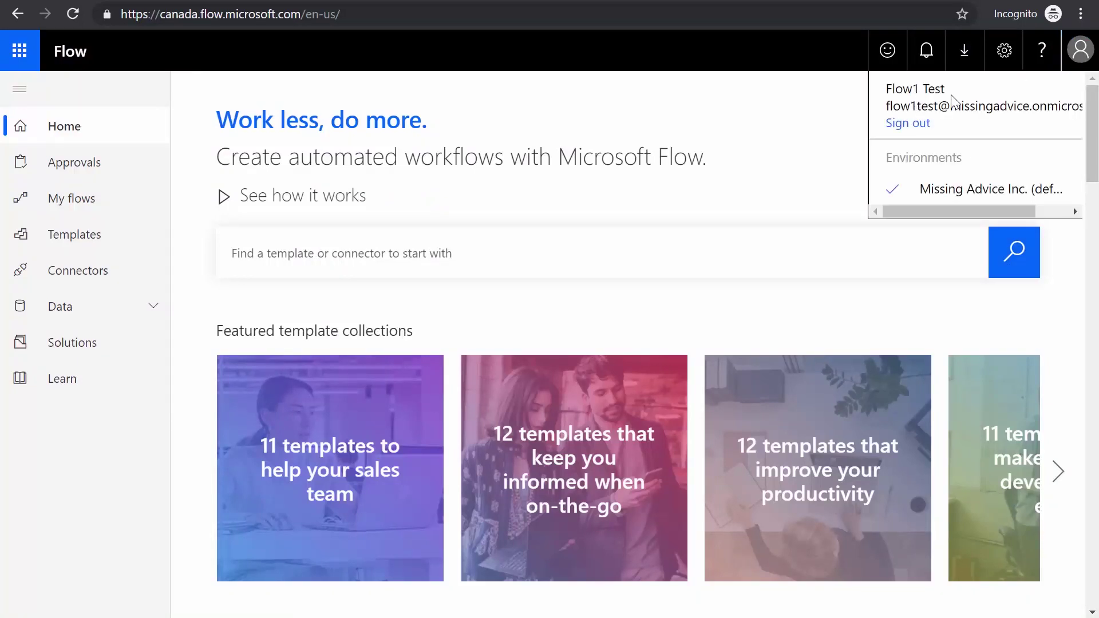
{"action": "left_click", "coordinate": [581, 197]}
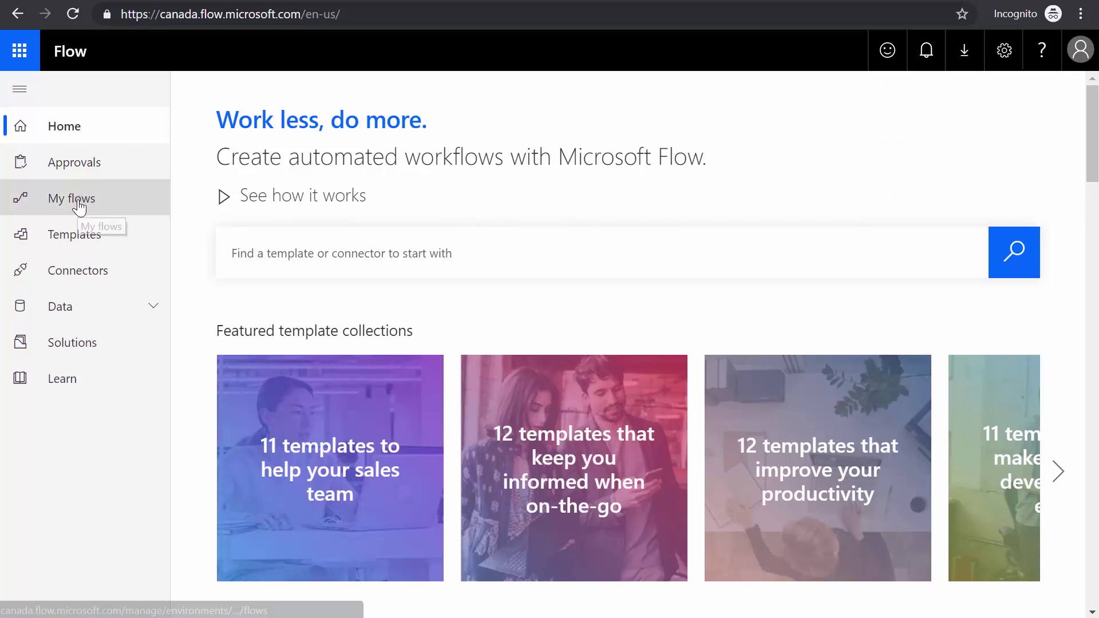
{"action": "left_click", "coordinate": [86, 209]}
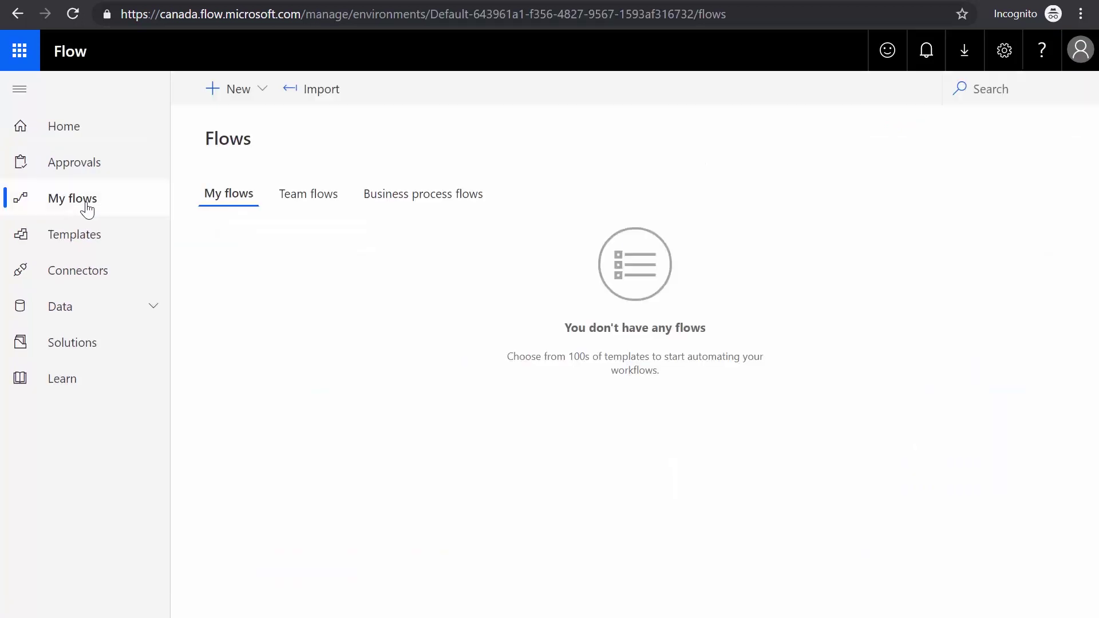
{"action": "left_click", "coordinate": [307, 197]}
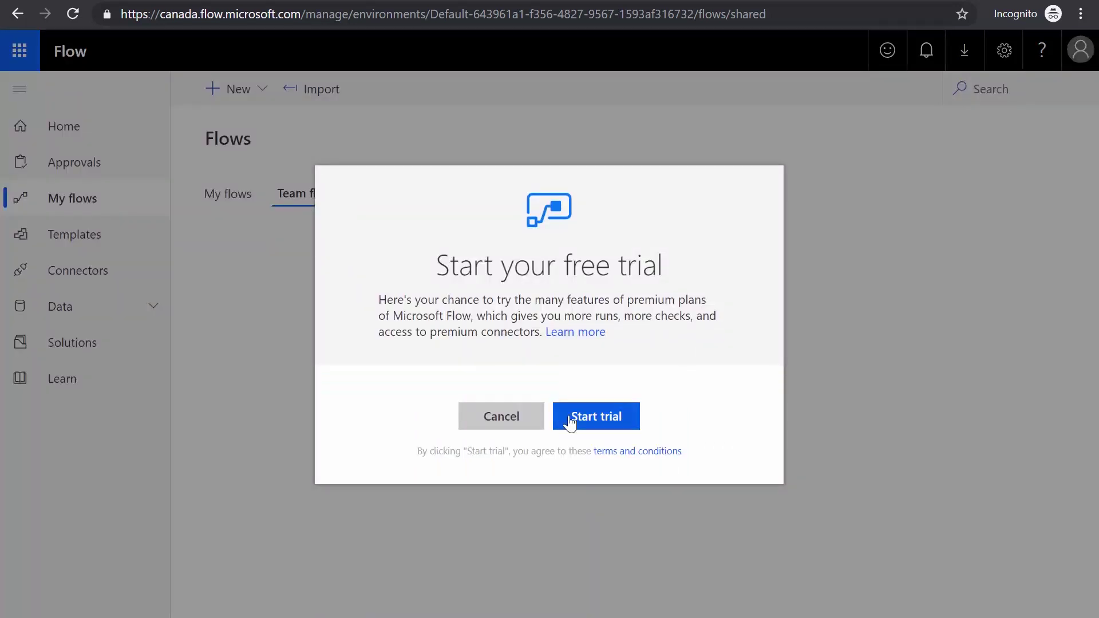
{"action": "left_click", "coordinate": [465, 408]}
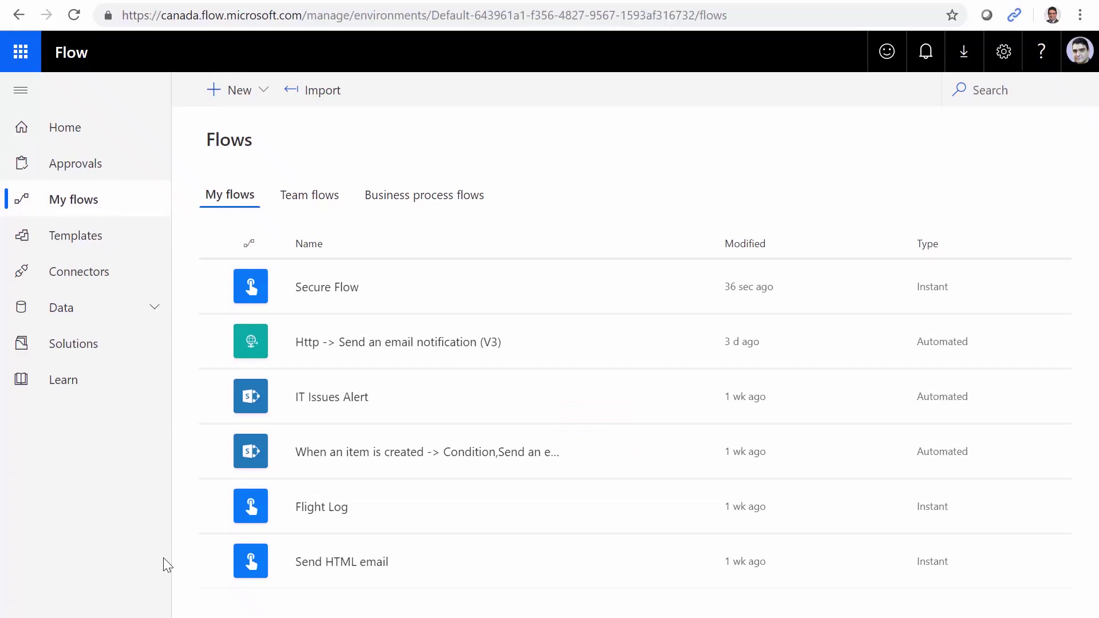
- Add the Flow1 Test account as a co-owner of Secure Flow, approving connection access
{"action": "left_click", "coordinate": [327, 289]}
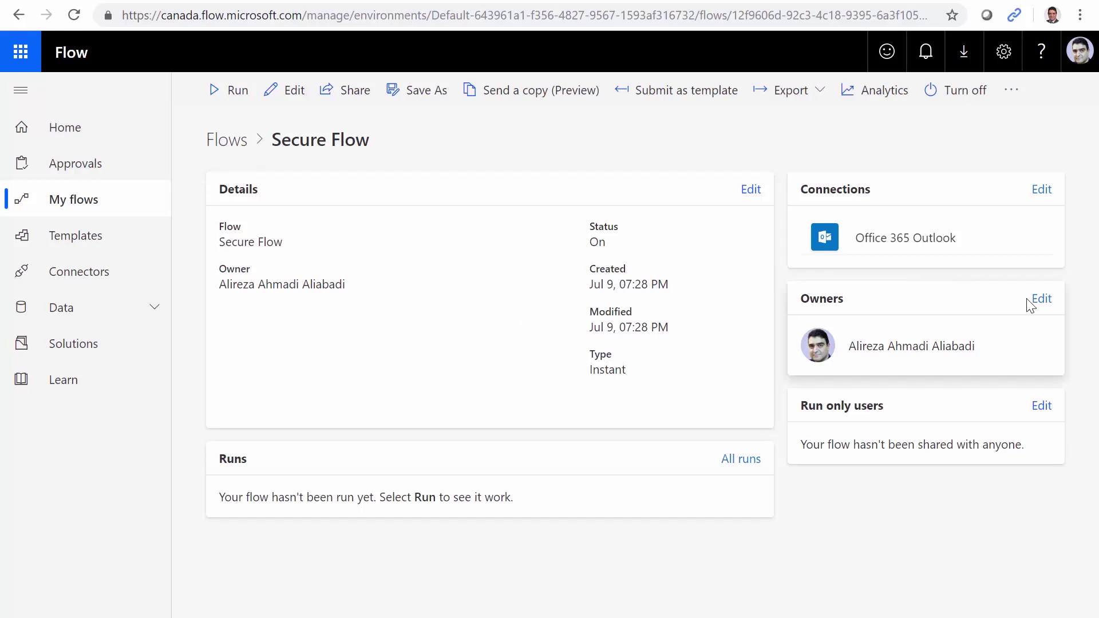
{"action": "left_click", "coordinate": [1042, 301]}
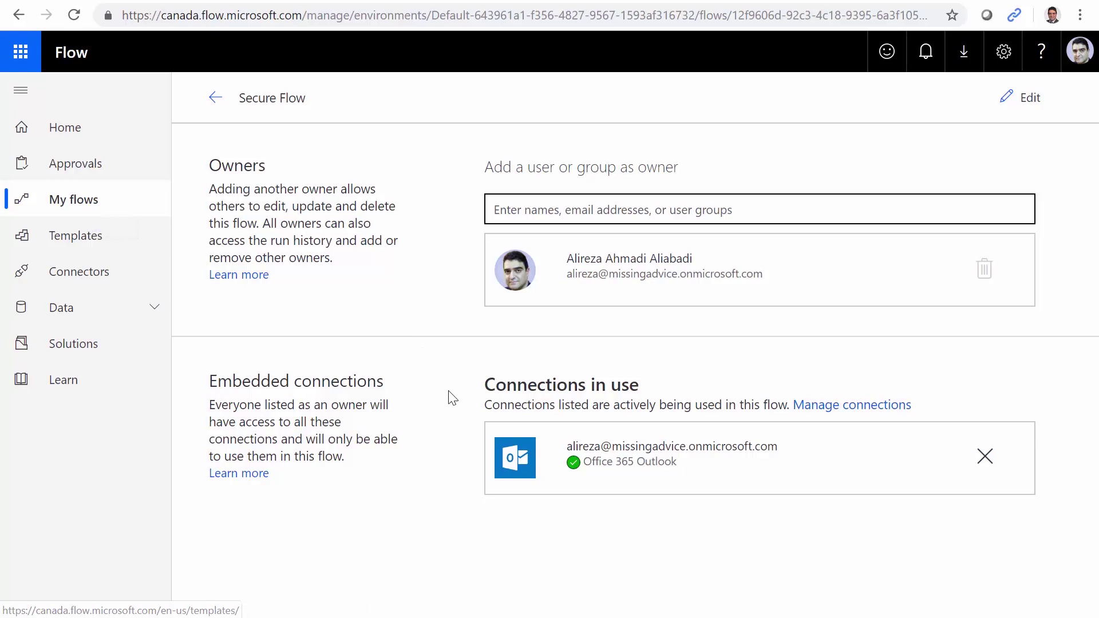
{"action": "left_click", "coordinate": [524, 216]}
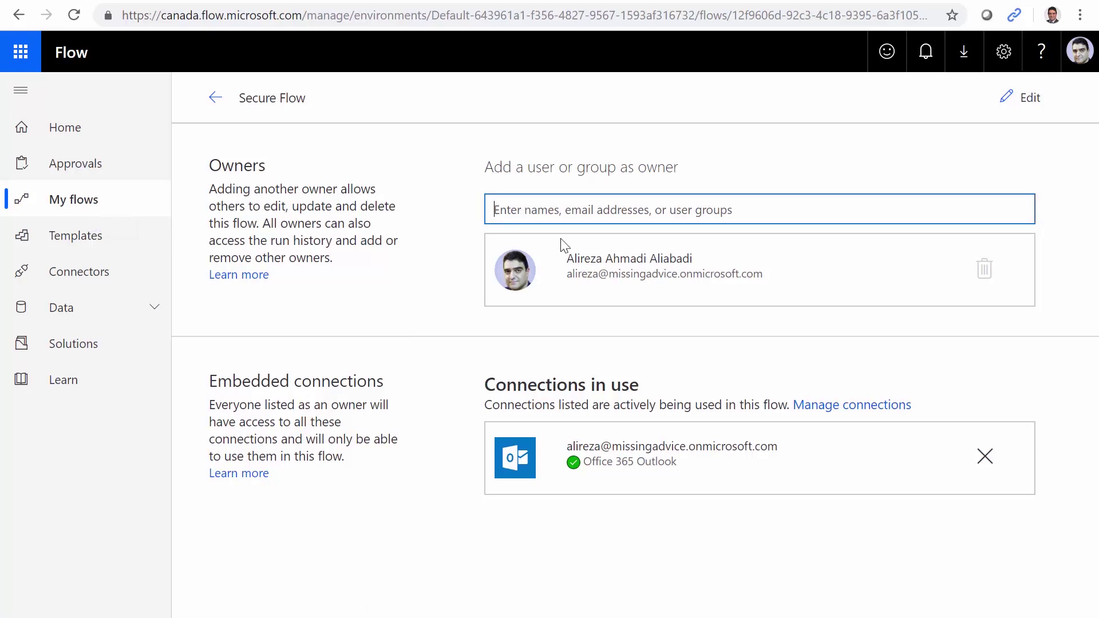
{"action": "type", "text": "F"}
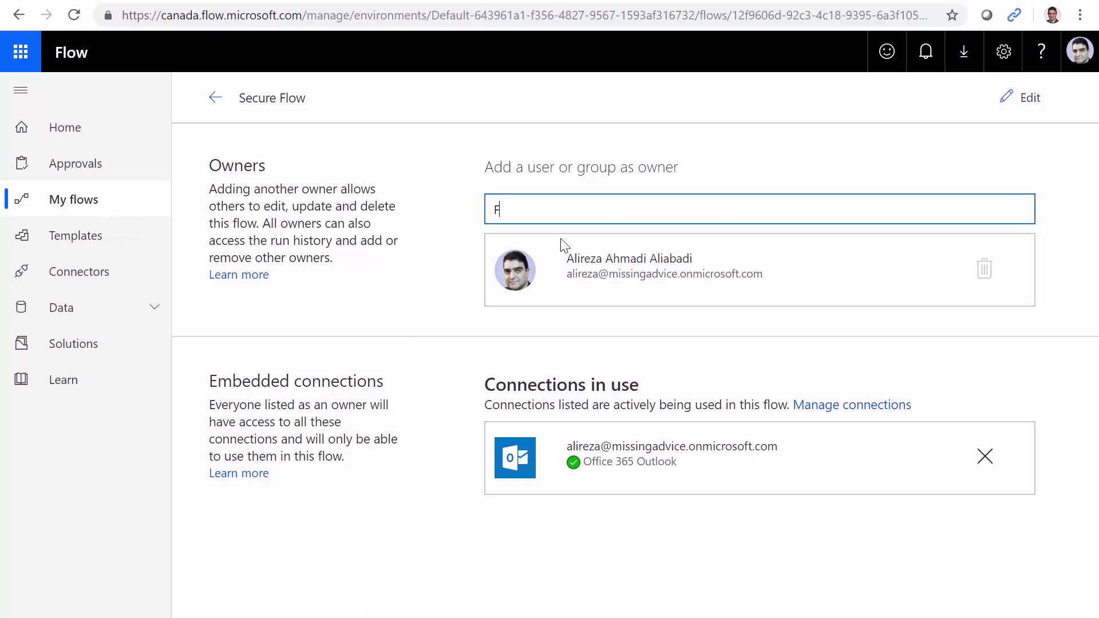
{"action": "type", "text": "low1"}
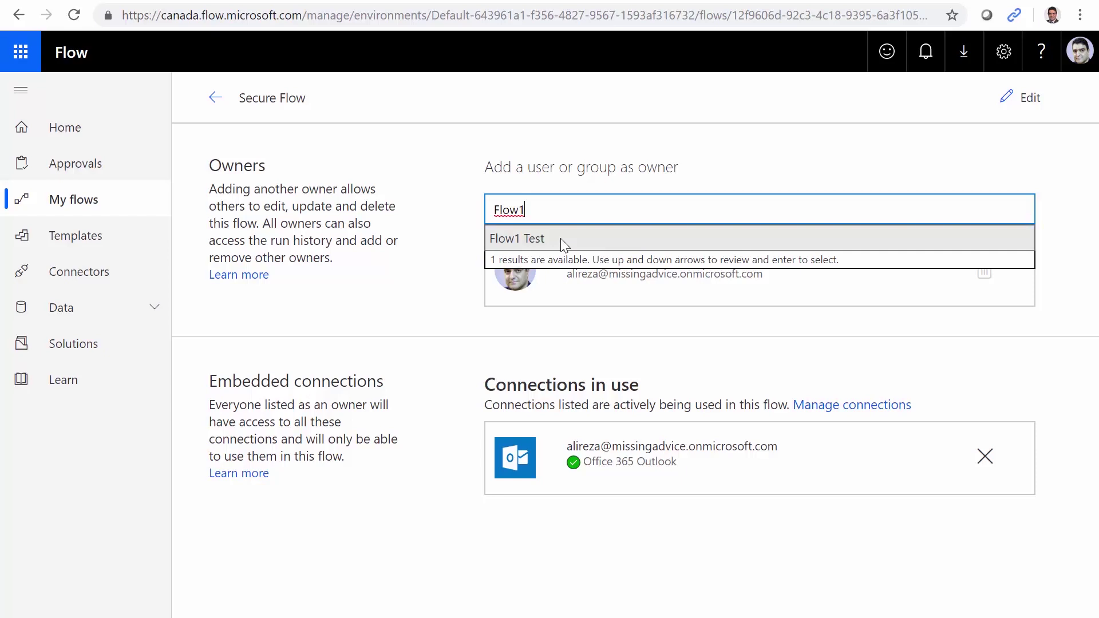
{"action": "left_click", "coordinate": [561, 238]}
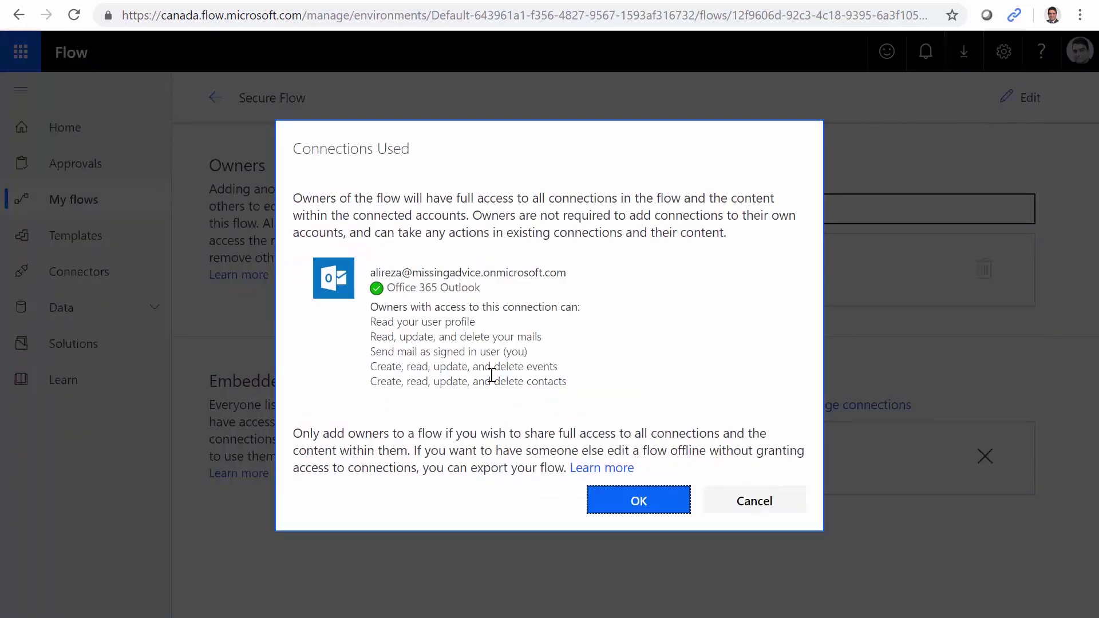
{"action": "left_click", "coordinate": [638, 504]}
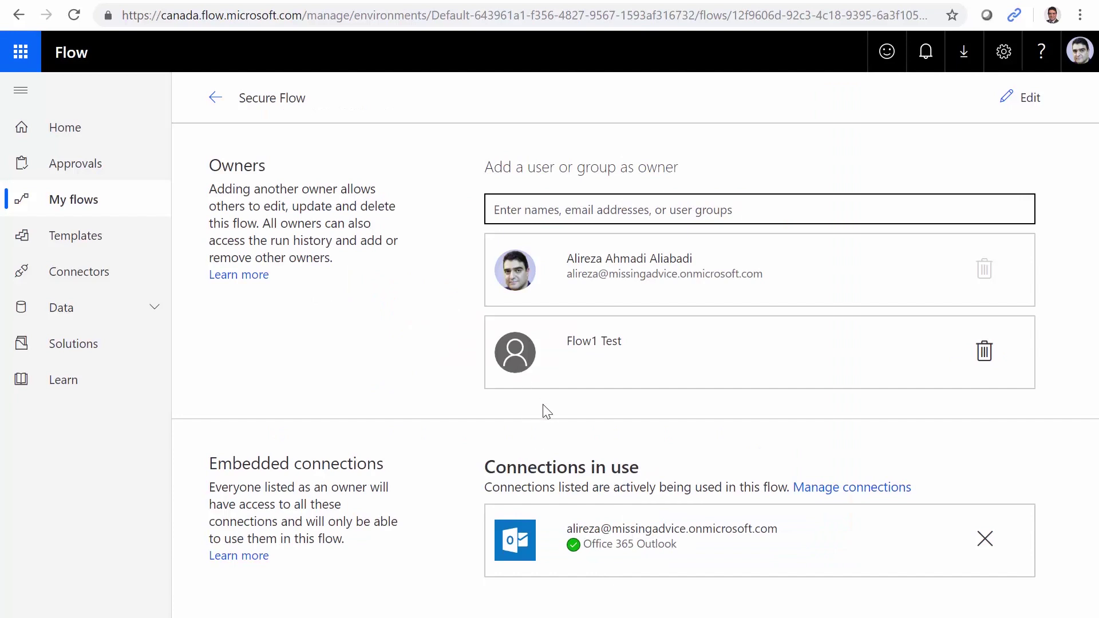
- In the second account's browser window, open Secure Flow's details from Team flows
{"action": "left_click", "coordinate": [63, 211]}
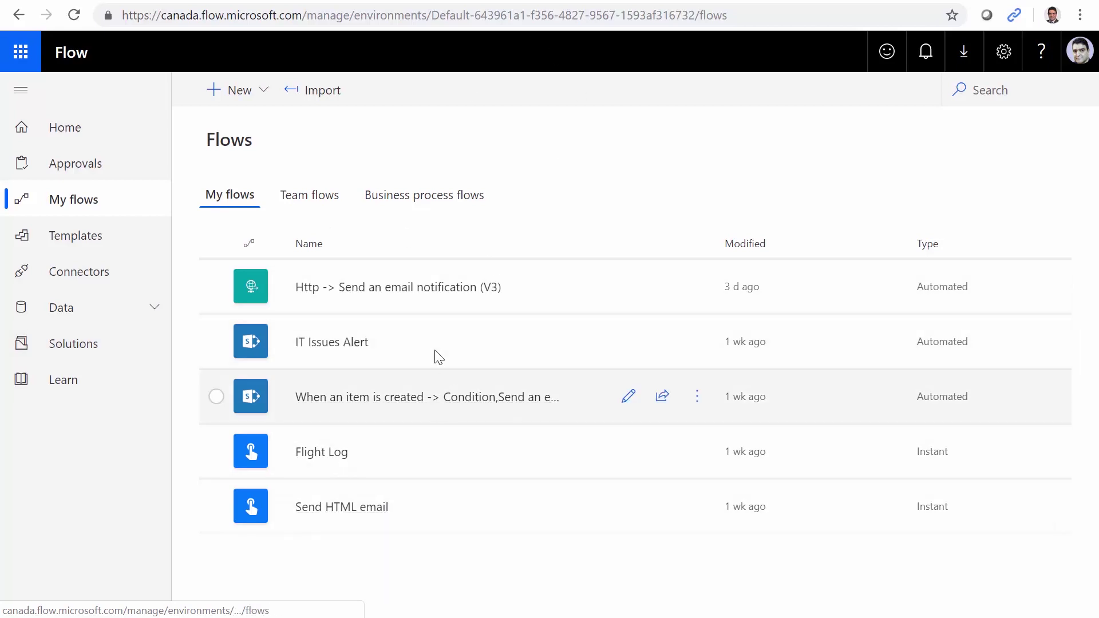
{"action": "left_click", "coordinate": [303, 197]}
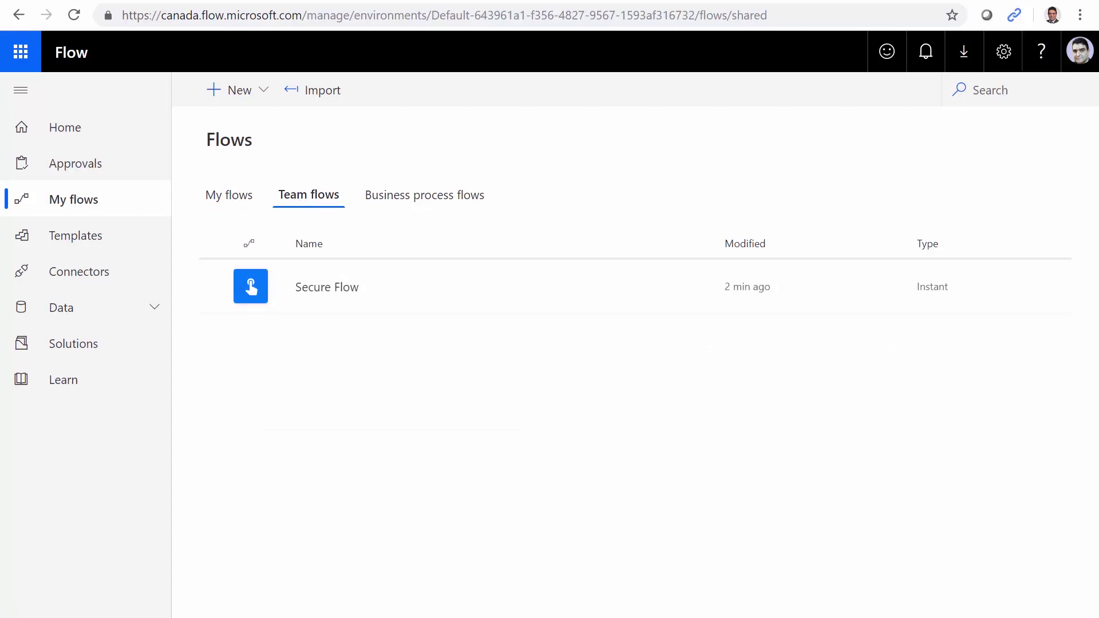
{"action": "key", "text": "alt+Tab"}
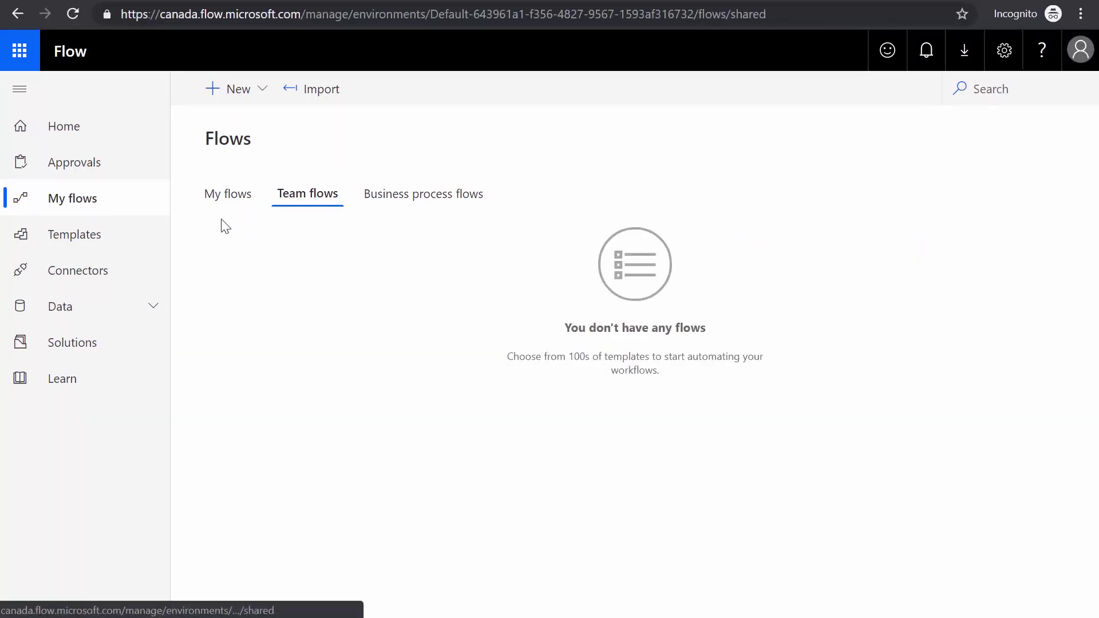
{"action": "left_click", "coordinate": [230, 199]}
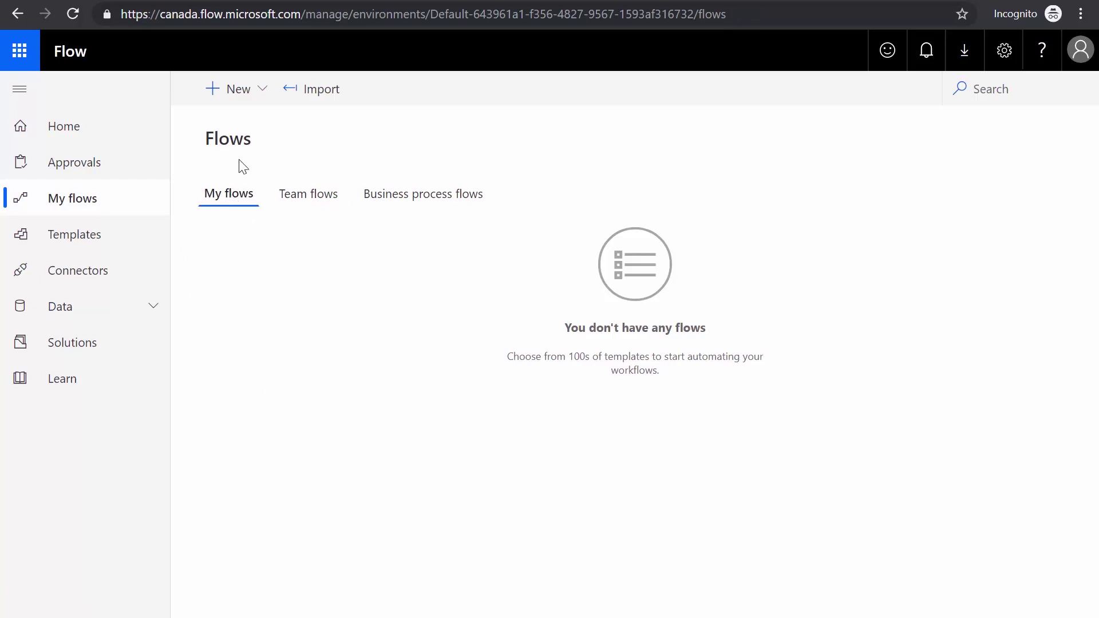
{"action": "left_click", "coordinate": [293, 202]}
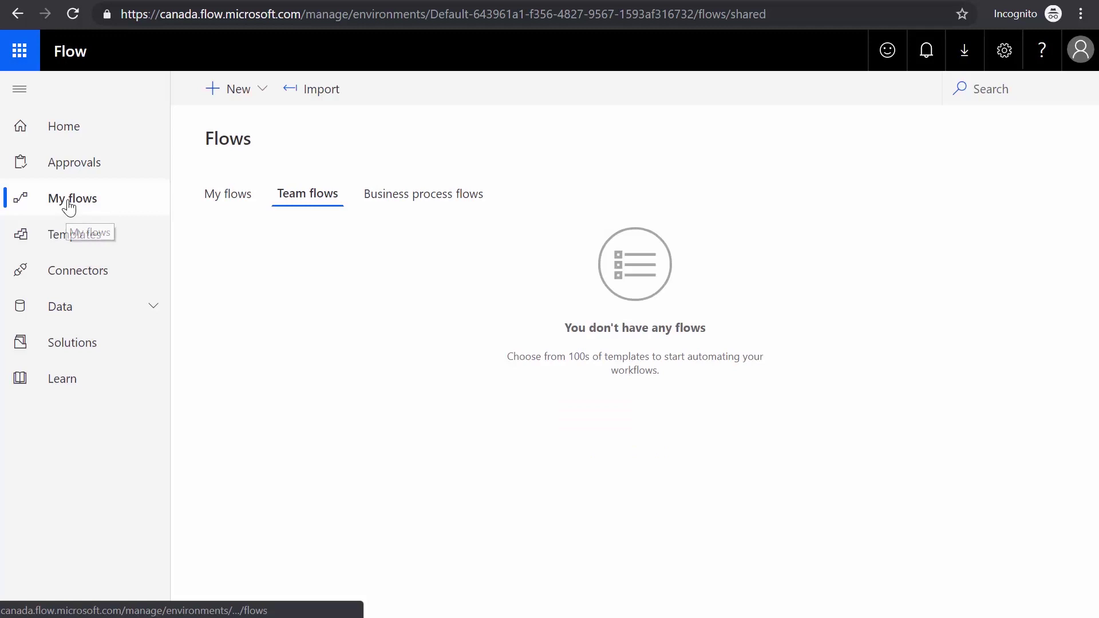
{"action": "left_click", "coordinate": [66, 207]}
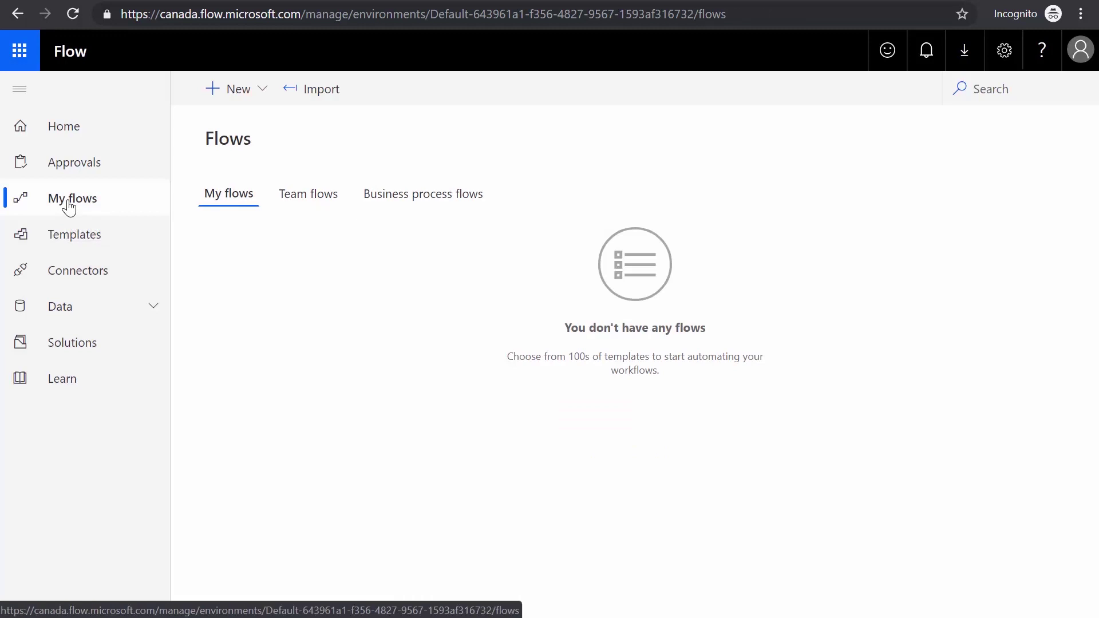
{"action": "left_click", "coordinate": [316, 204]}
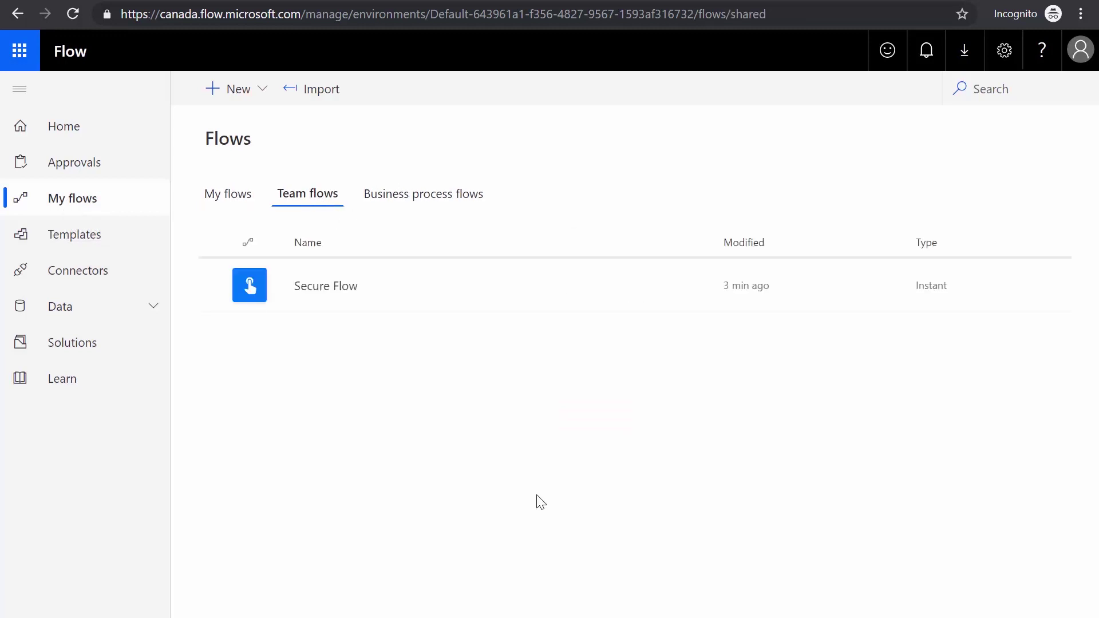
{"action": "left_click", "coordinate": [336, 288]}
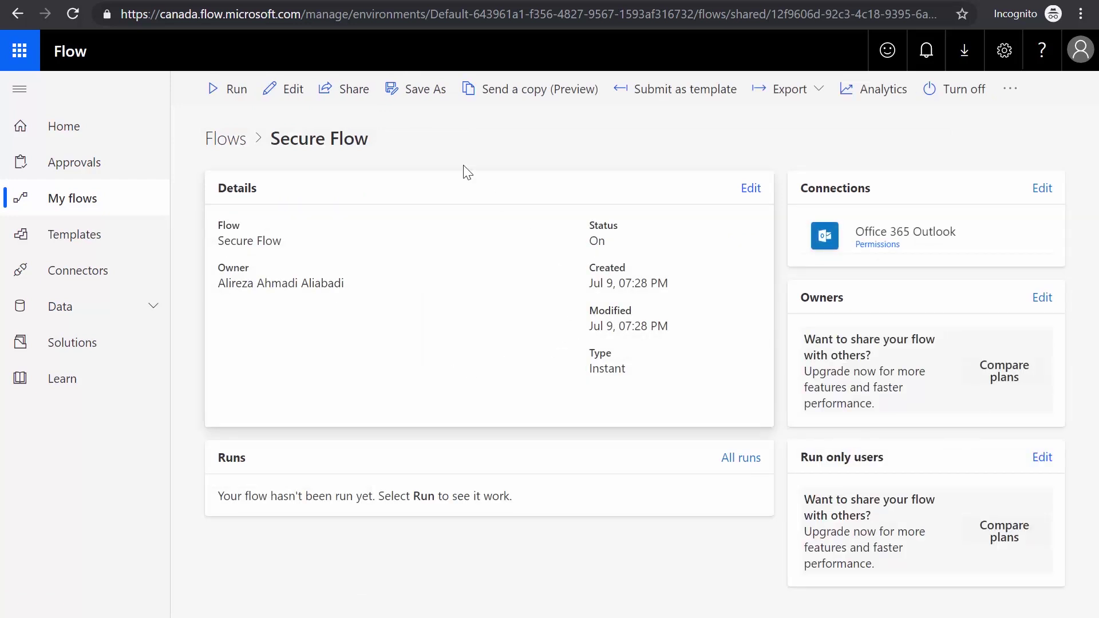
- Open Secure Flow in the flow designer with Edit
{"action": "left_click", "coordinate": [290, 89]}
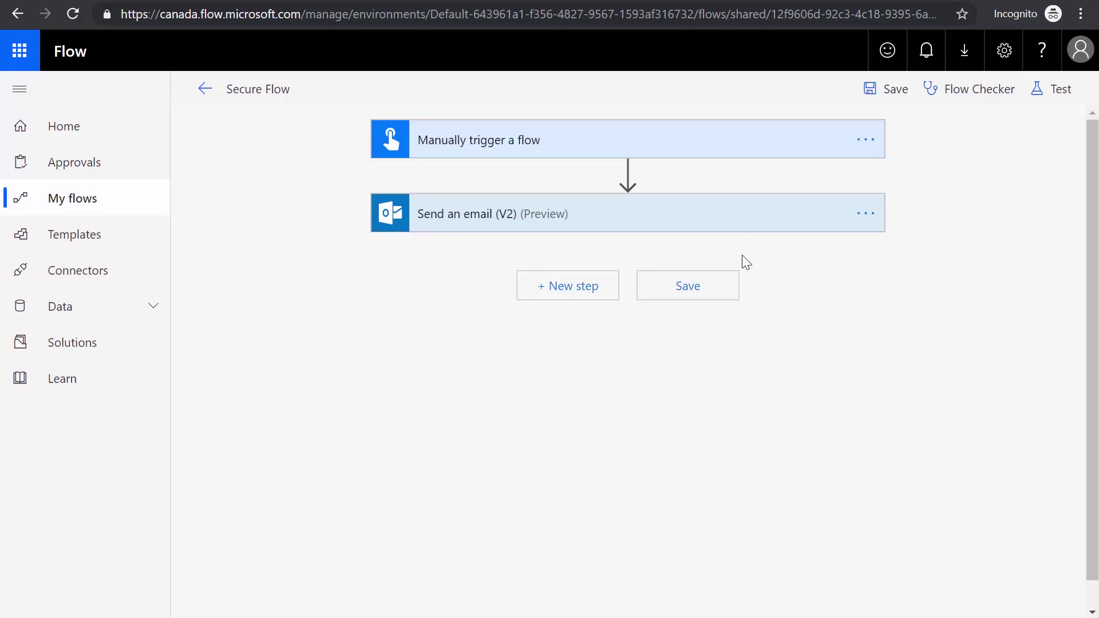
- Expand the Send an email (V2) step and its options, then return to the Flow home page
{"action": "left_click", "coordinate": [678, 227]}
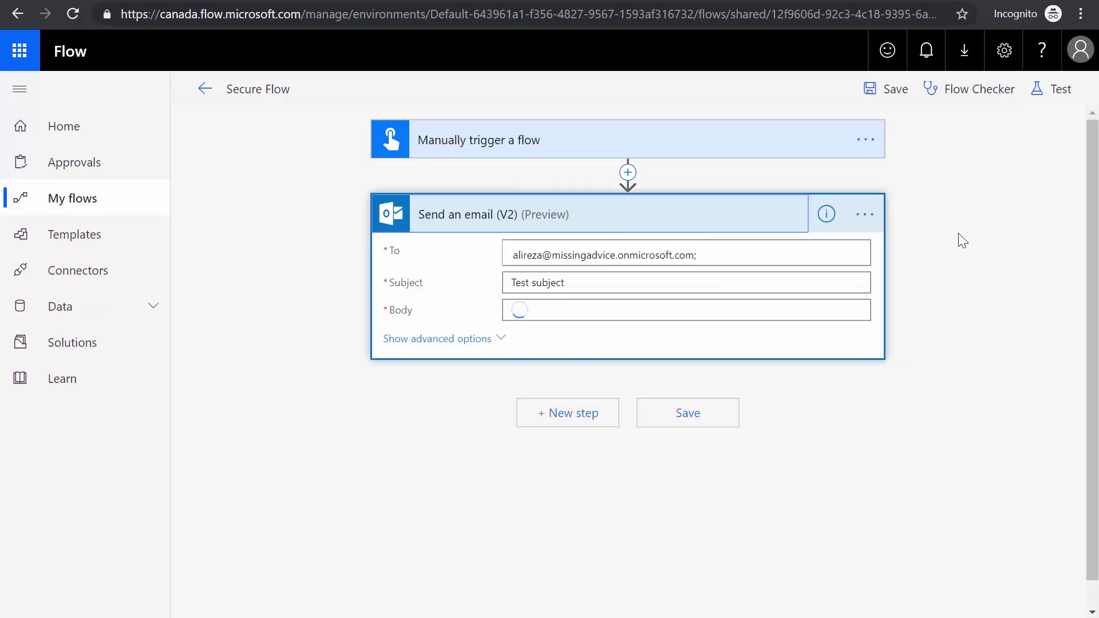
{"action": "left_click", "coordinate": [866, 214]}
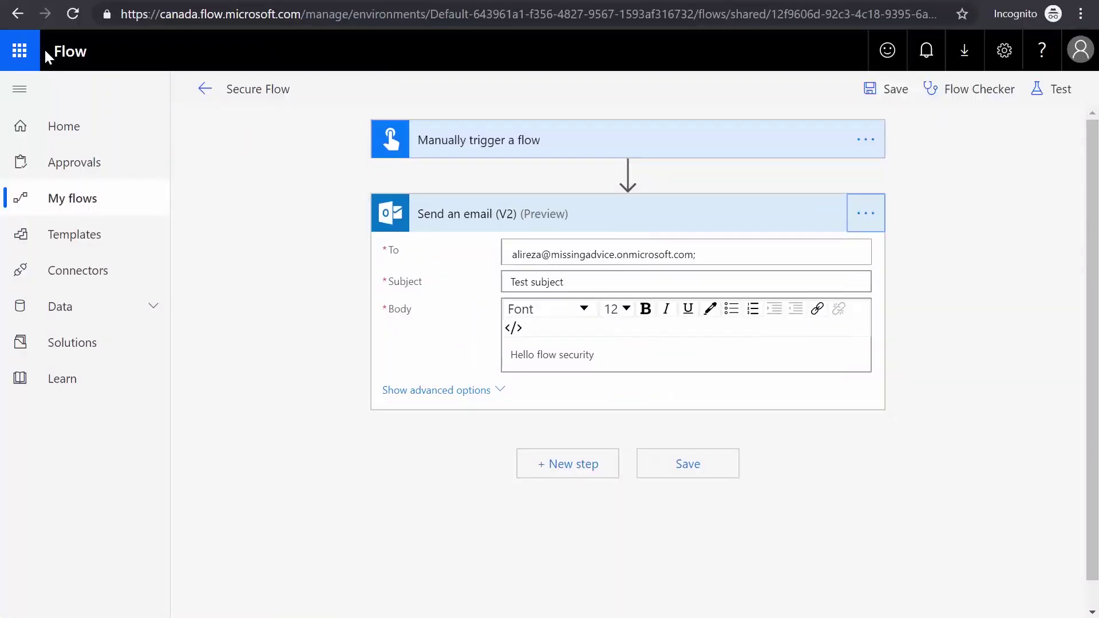
{"action": "left_click", "coordinate": [69, 134]}
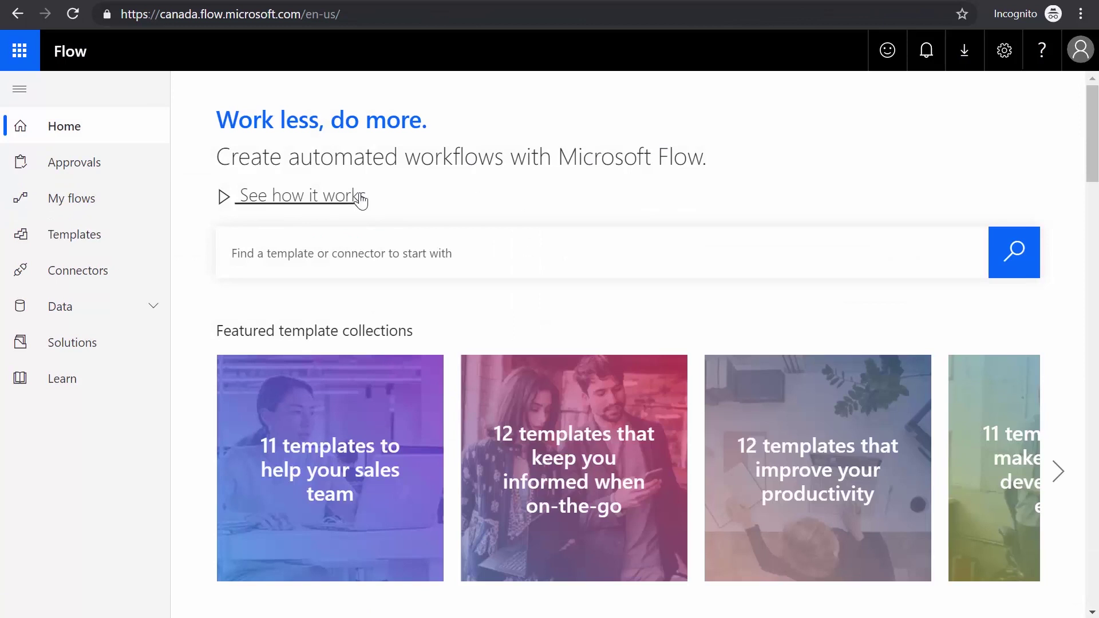
- Start a blank instant flow named 'Test Exec Only' triggered from Microsoft Flow
{"action": "left_click", "coordinate": [1081, 52]}
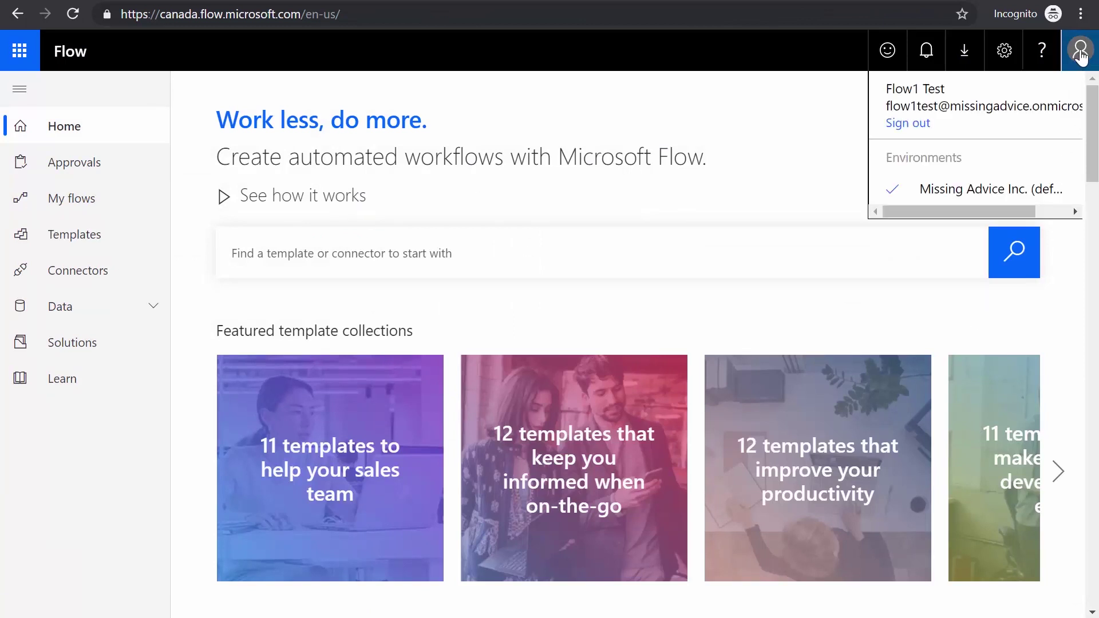
{"action": "left_click", "coordinate": [85, 206]}
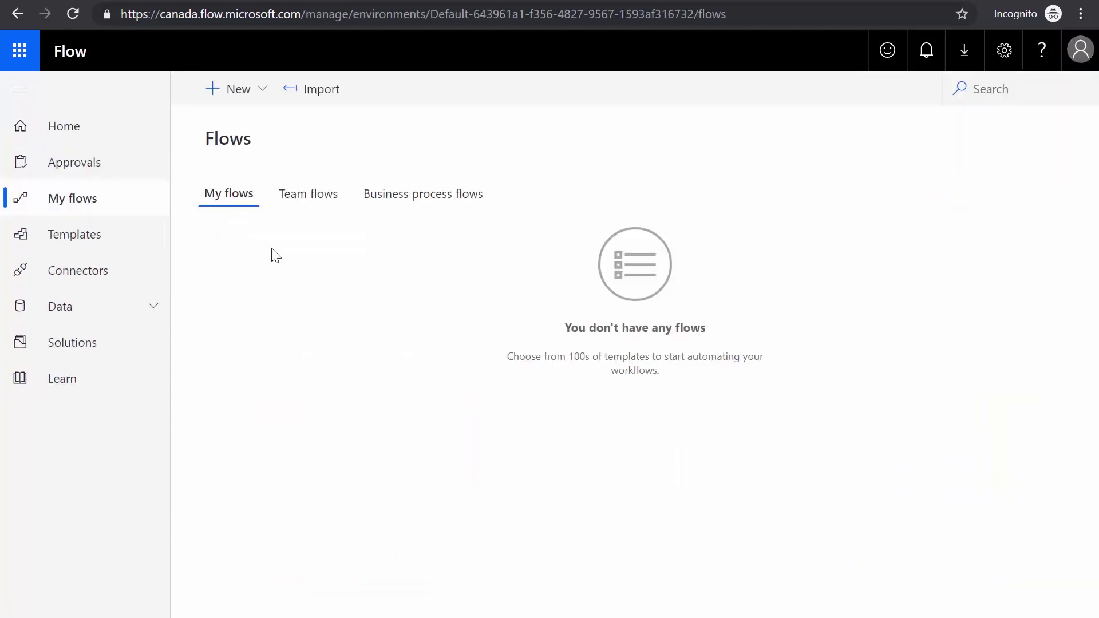
{"action": "left_click", "coordinate": [241, 100]}
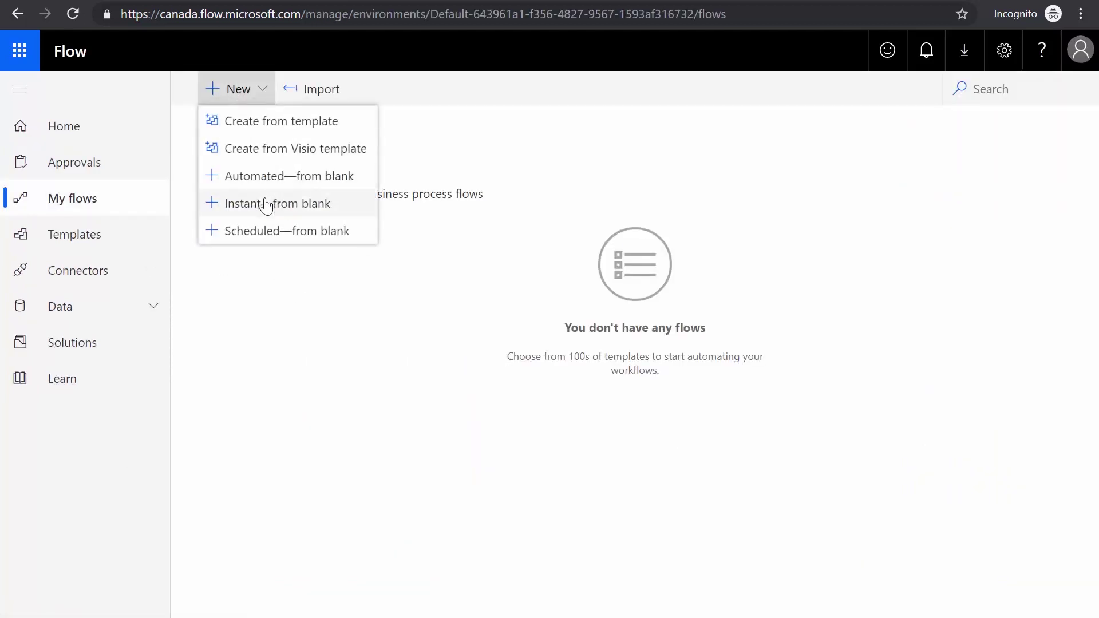
{"action": "left_click", "coordinate": [292, 204]}
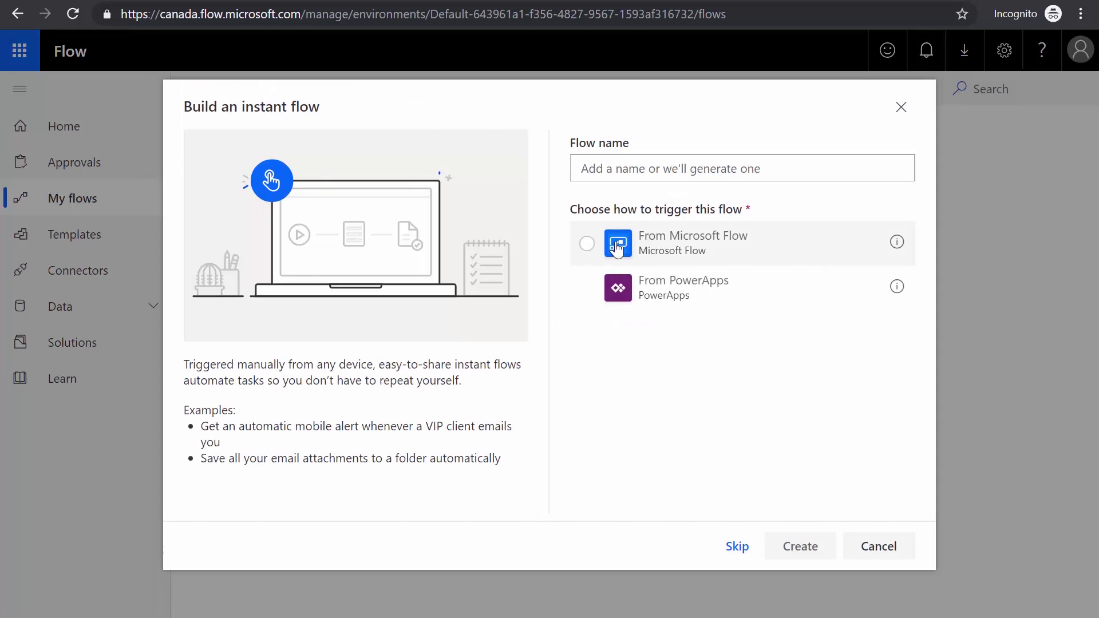
{"action": "left_click", "coordinate": [667, 257]}
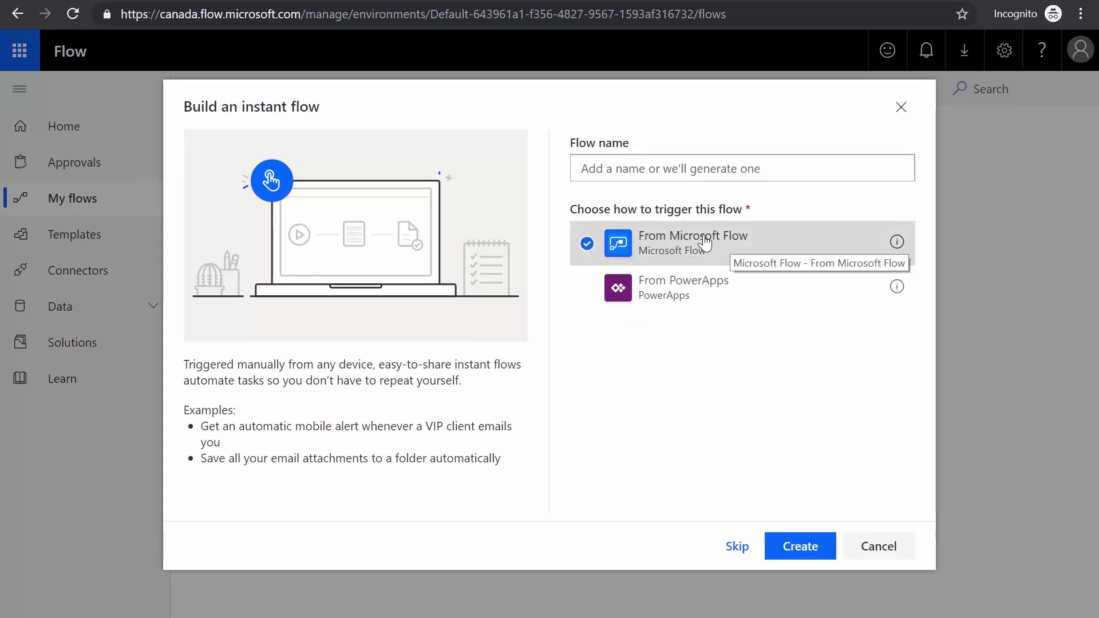
{"action": "left_click", "coordinate": [666, 172]}
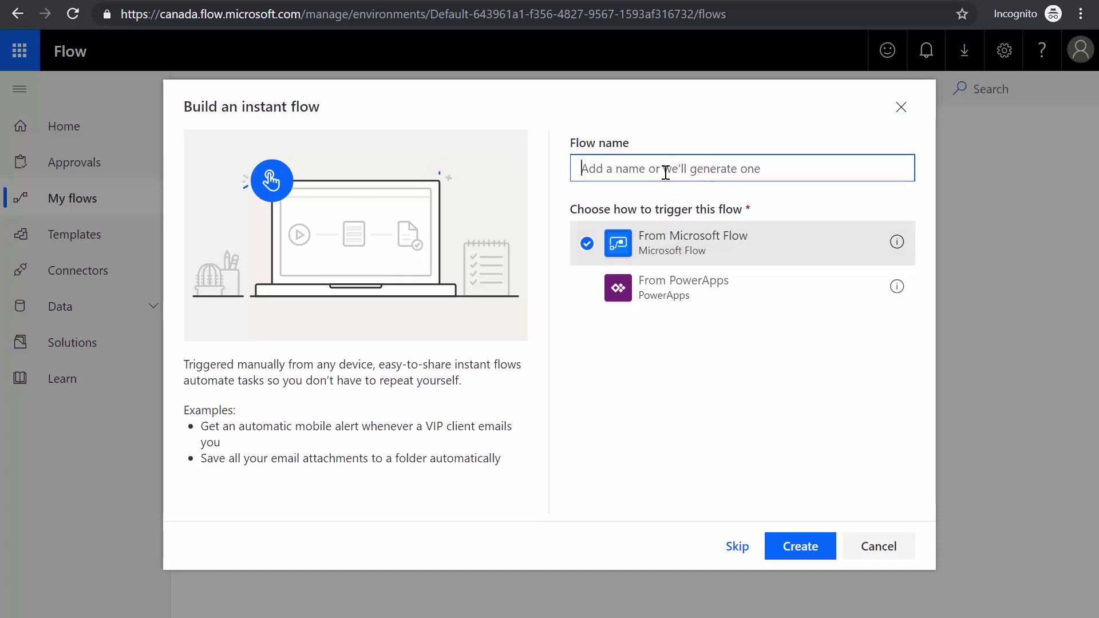
{"action": "type", "text": "Test"}
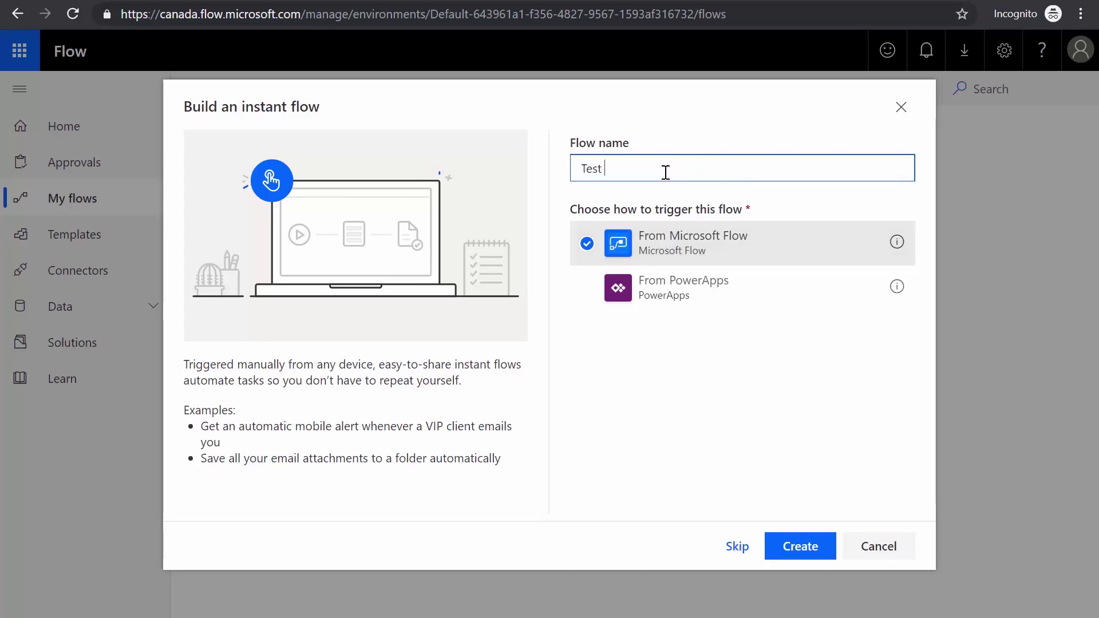
{"action": "type", "text": " Exec Only"}
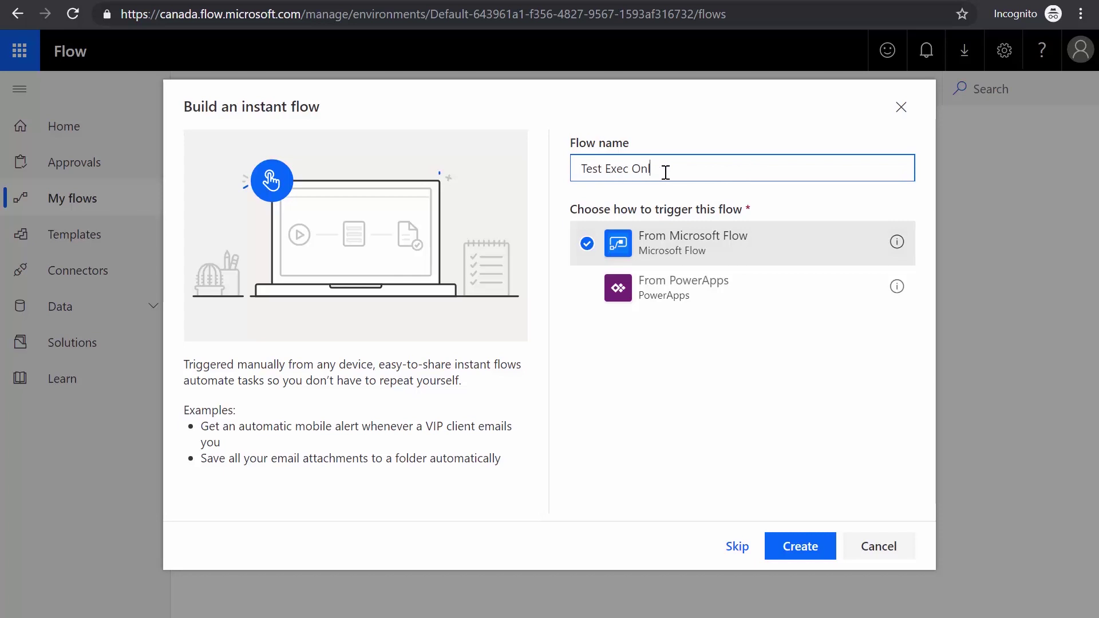
- Create the flow and search for a Send email action as its next step
{"action": "left_click", "coordinate": [807, 545]}
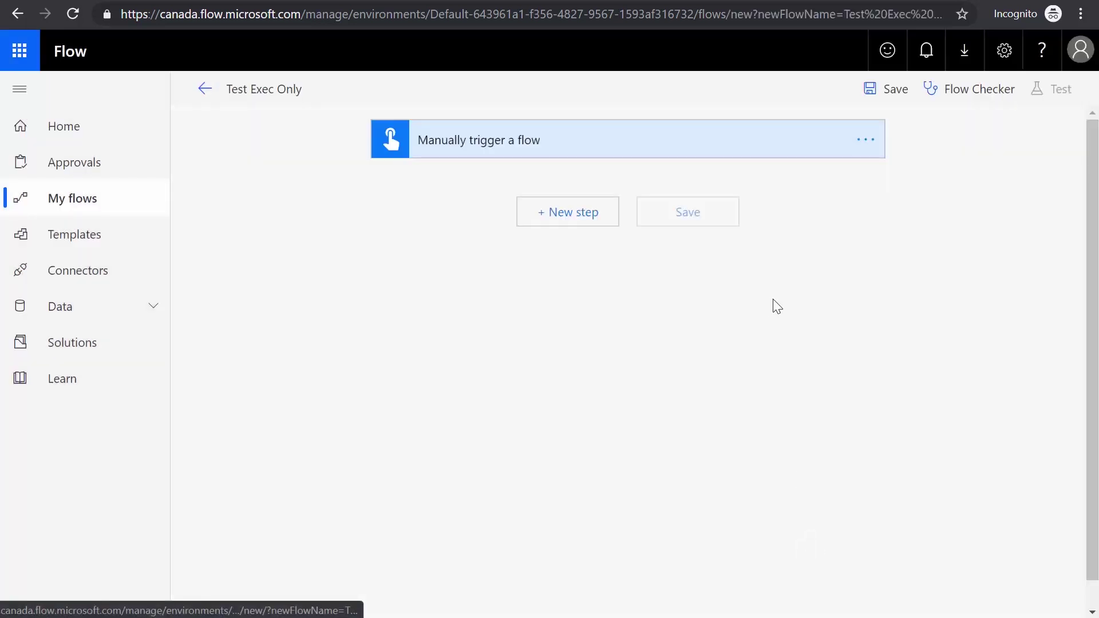
{"action": "left_click", "coordinate": [578, 216]}
{"action": "left_click", "coordinate": [435, 256]}
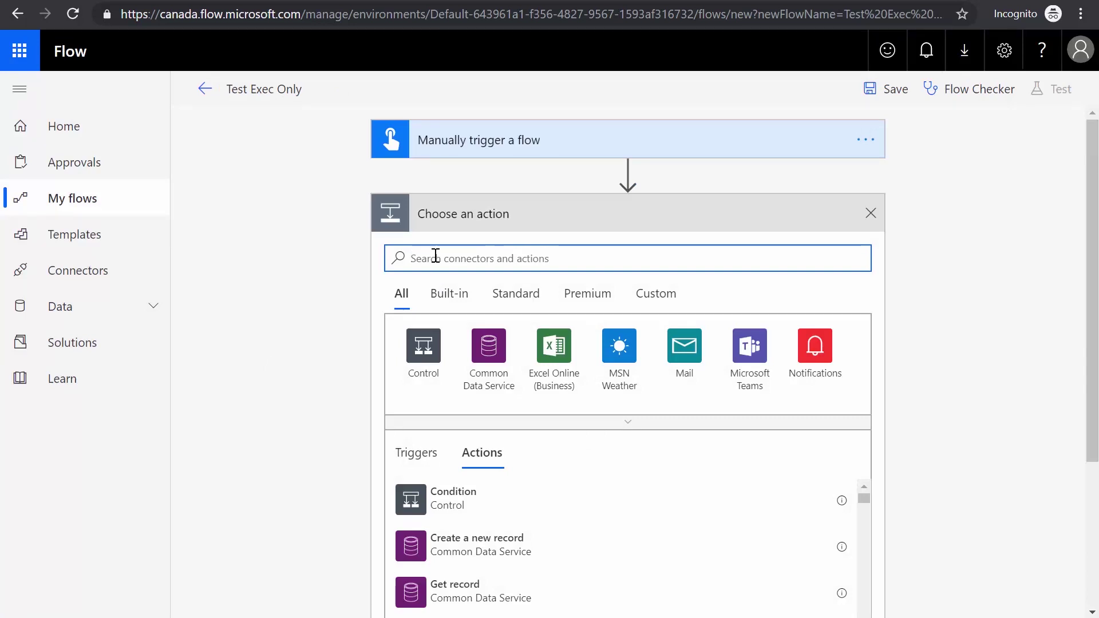
{"action": "type", "text": "Send email"}
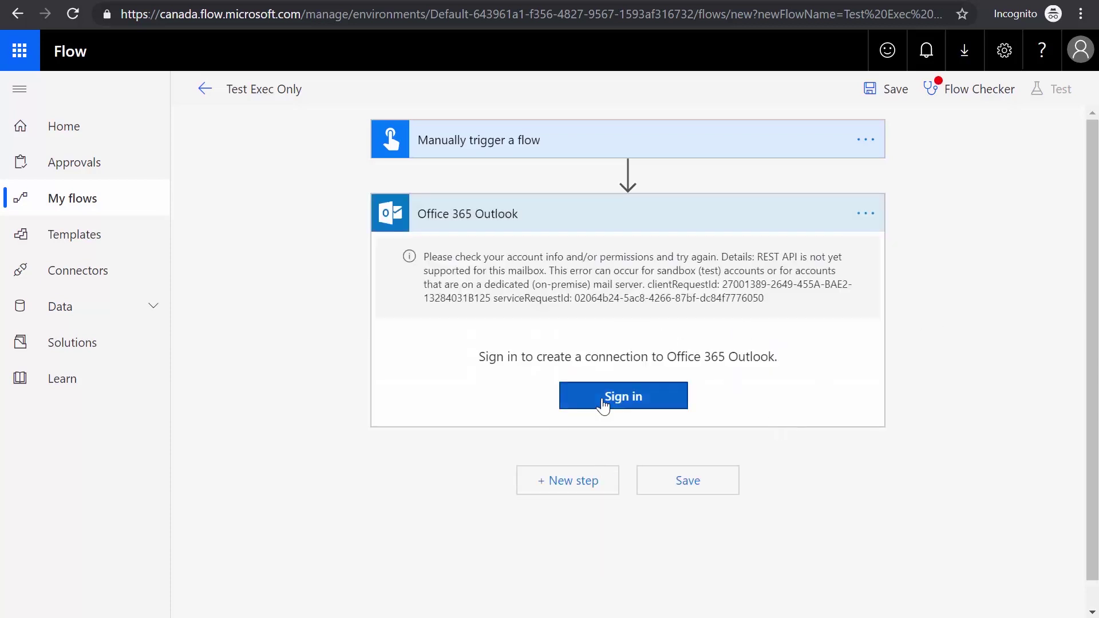
- Sign in to create the Office 365 Outlook connection for Send an email (V2)
{"action": "left_click", "coordinate": [1080, 50]}
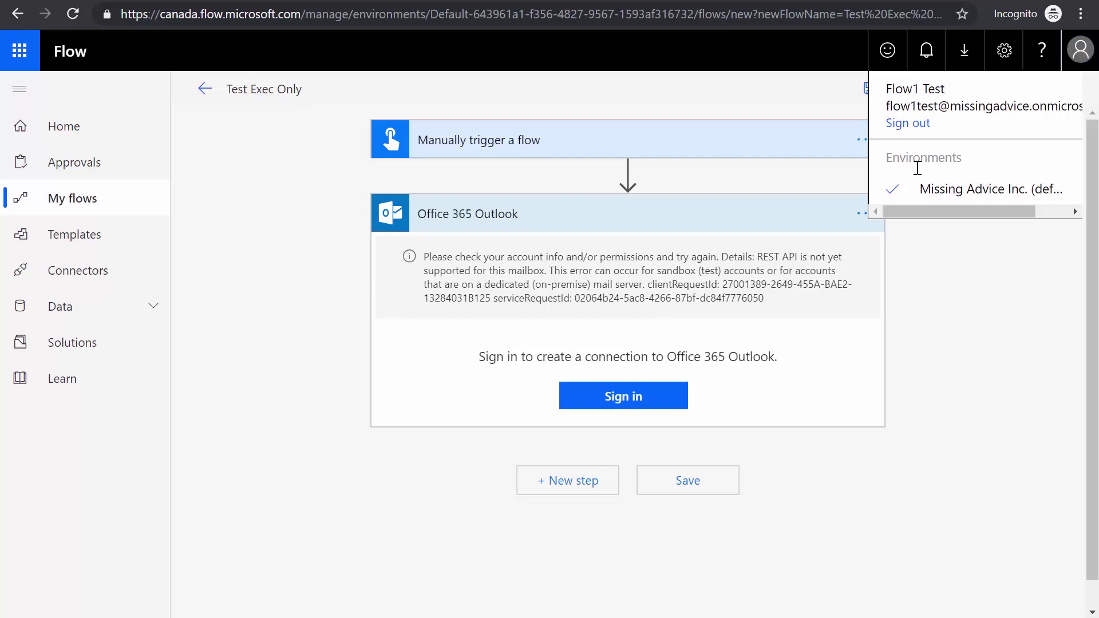
{"action": "left_click", "coordinate": [633, 399]}
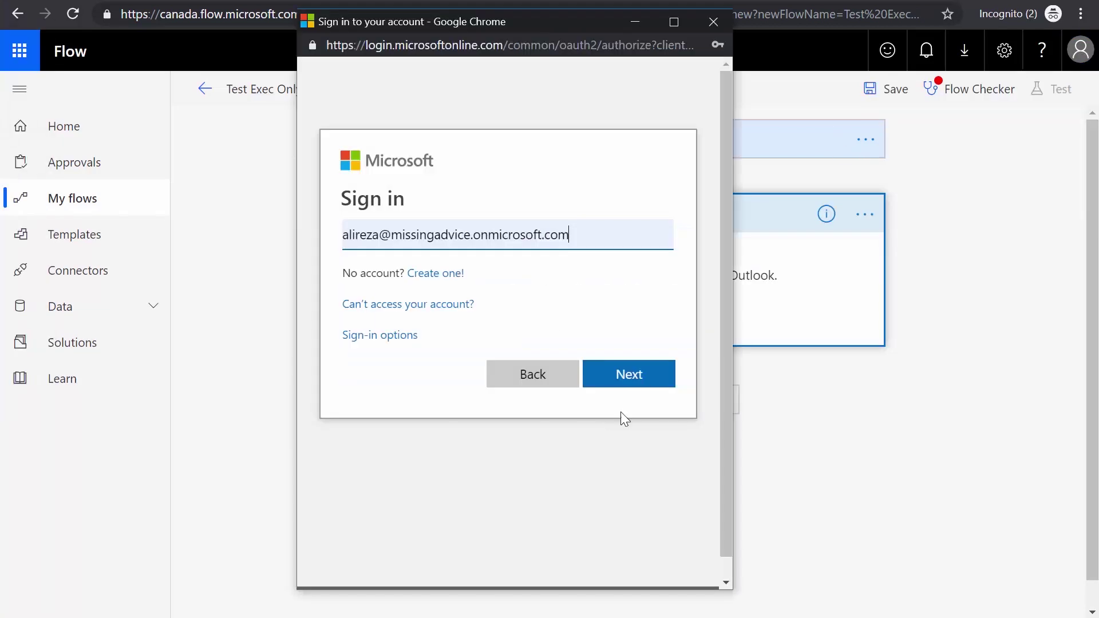
{"action": "left_click", "coordinate": [641, 373]}
{"action": "left_click", "coordinate": [592, 352]}
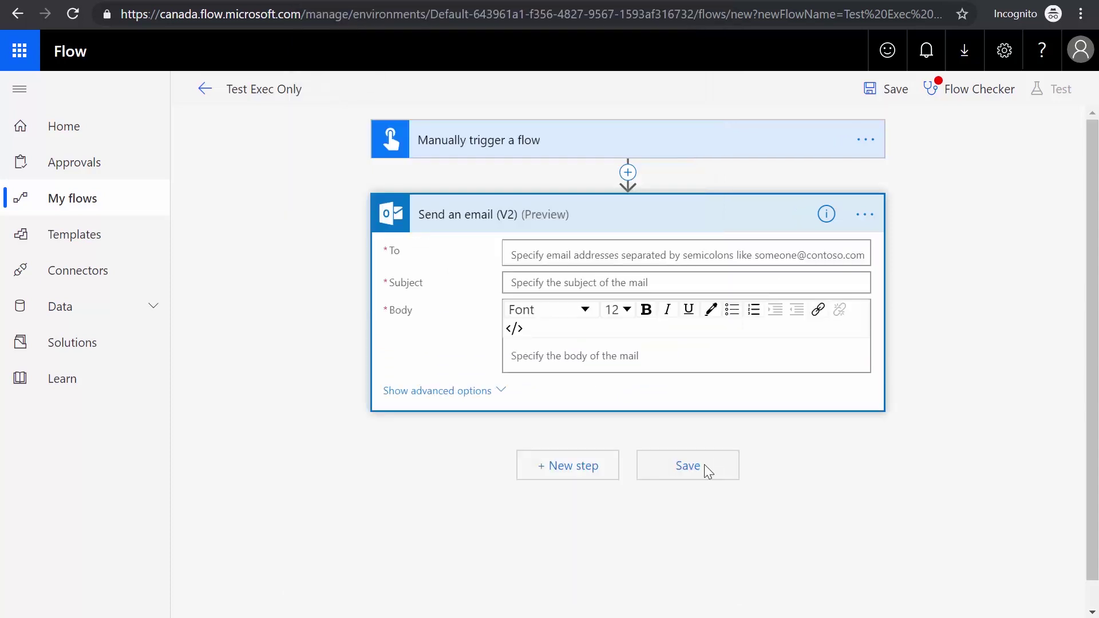
- Address the email to a colleague with subject 'Test6' and body 'jkhvgbjhjkh'
{"action": "left_click", "coordinate": [623, 255]}
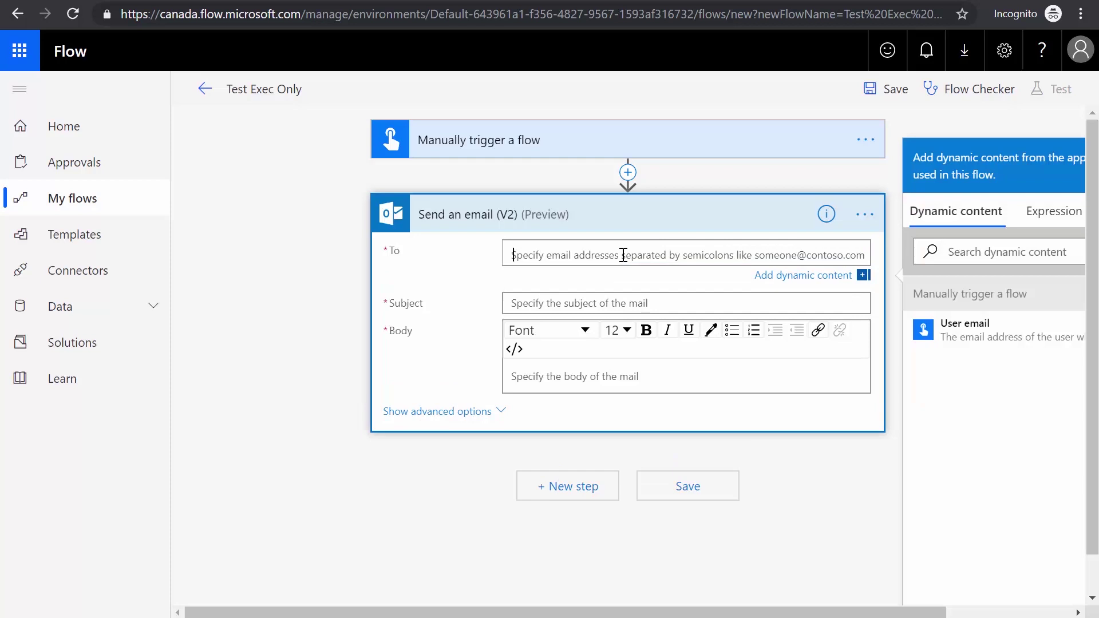
{"action": "type", "text": "alireza"}
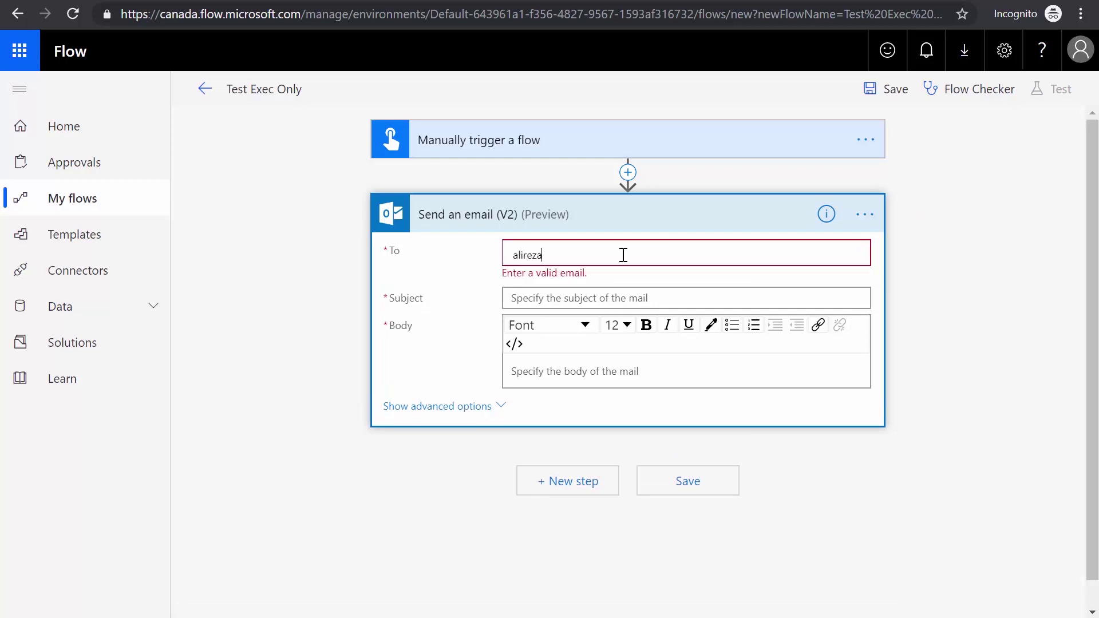
{"action": "left_click", "coordinate": [575, 279]}
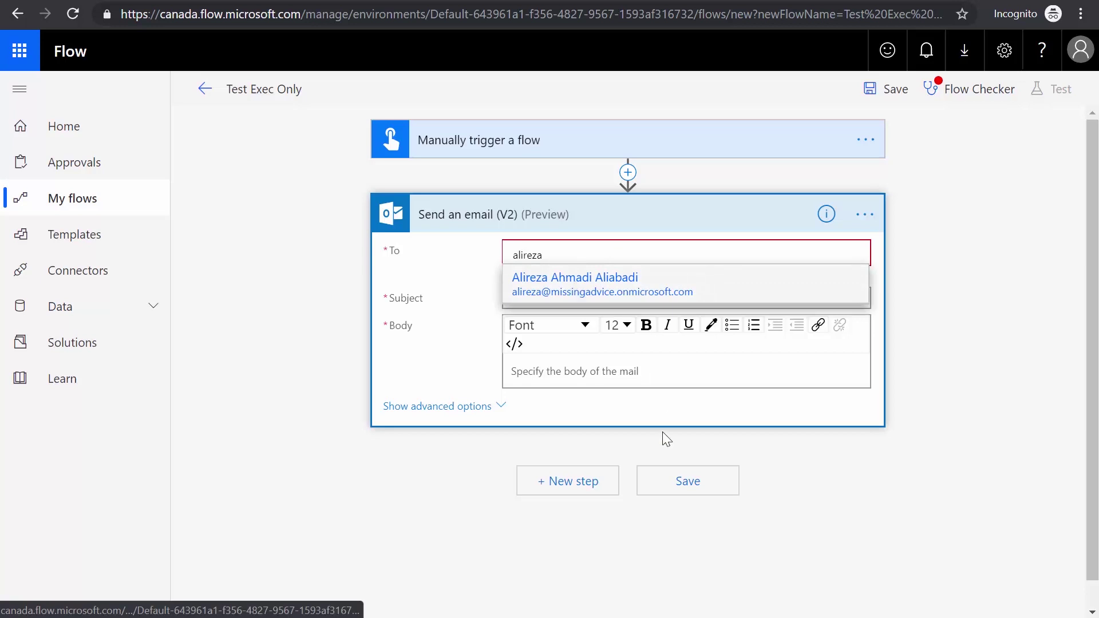
{"action": "left_click", "coordinate": [525, 299]}
{"action": "type", "text": "Test6"}
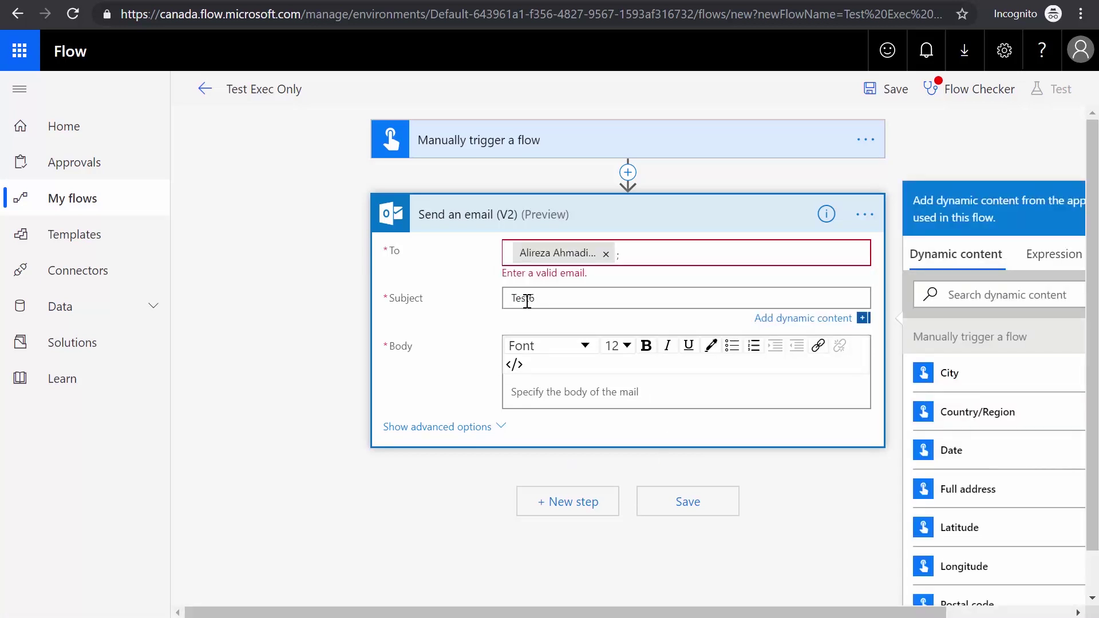
{"action": "left_click", "coordinate": [554, 388]}
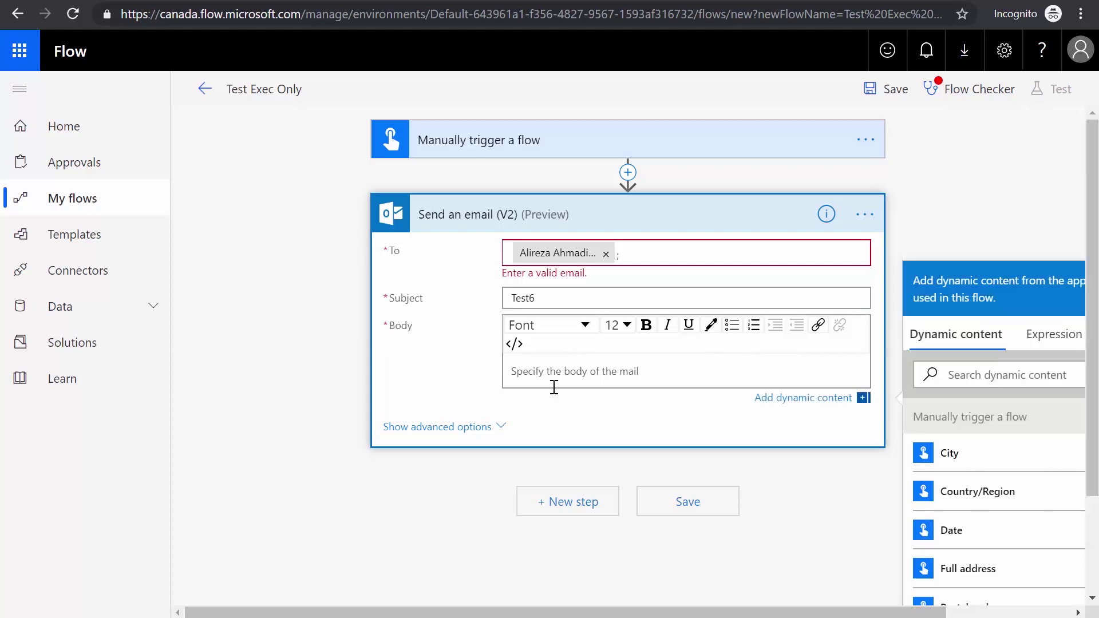
{"action": "type", "text": "jkhvgbjhjkh"}
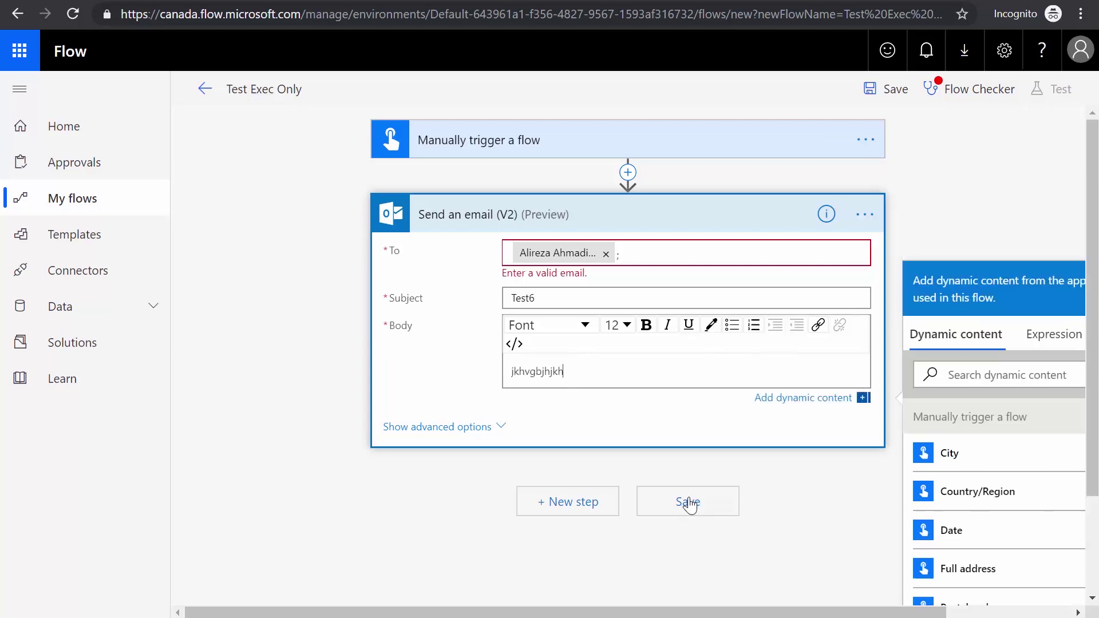
- Save the Test Exec Only flow and head back to My flows
{"action": "left_click", "coordinate": [688, 502]}
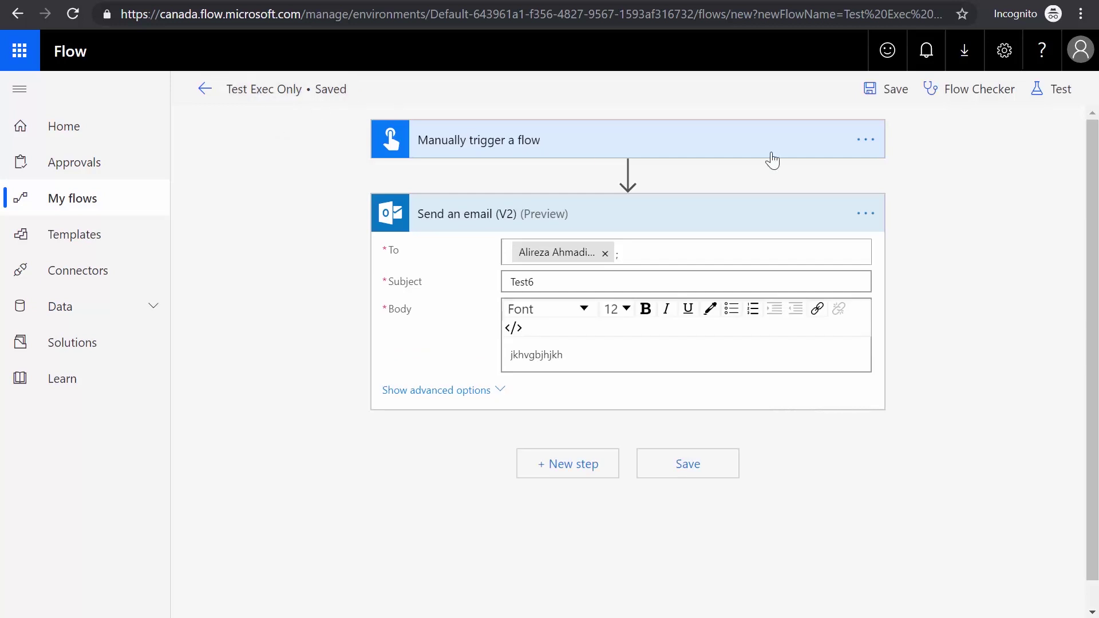
{"action": "left_click", "coordinate": [695, 468]}
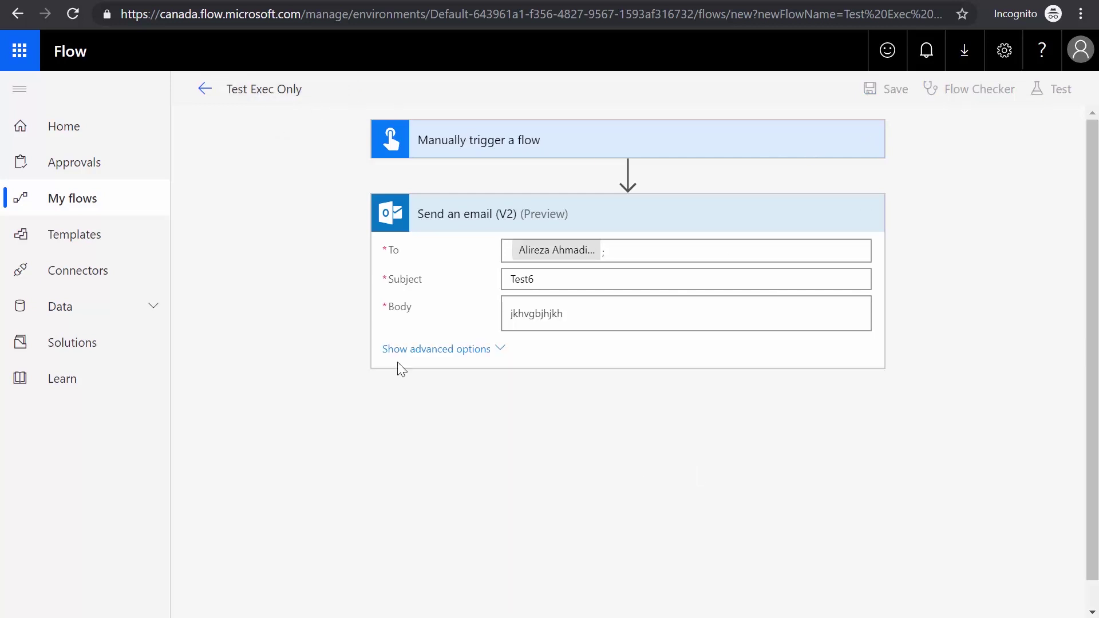
{"action": "left_click", "coordinate": [75, 199]}
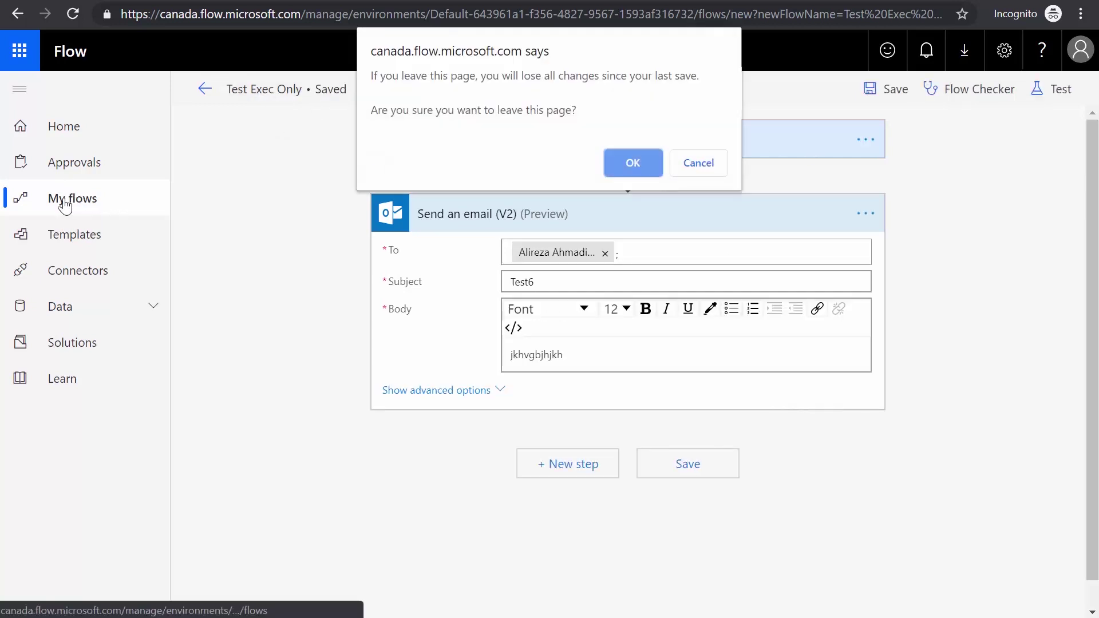
- Leave the flow editor and browse the recipient's Home, My flows and Team flows lists
{"action": "left_click", "coordinate": [616, 160]}
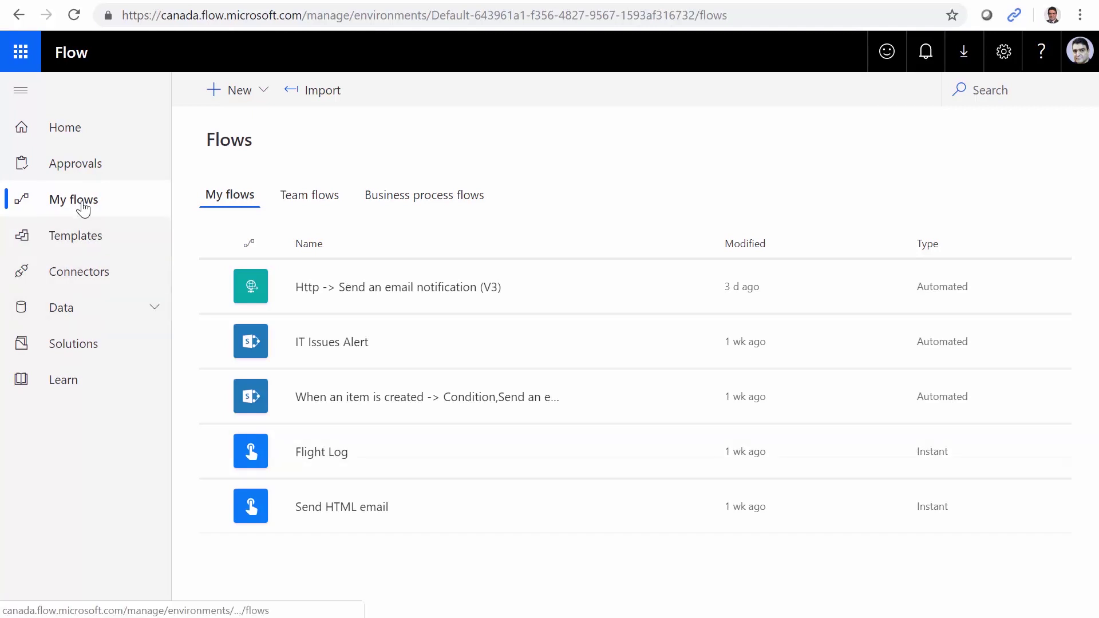
{"action": "left_click", "coordinate": [63, 128]}
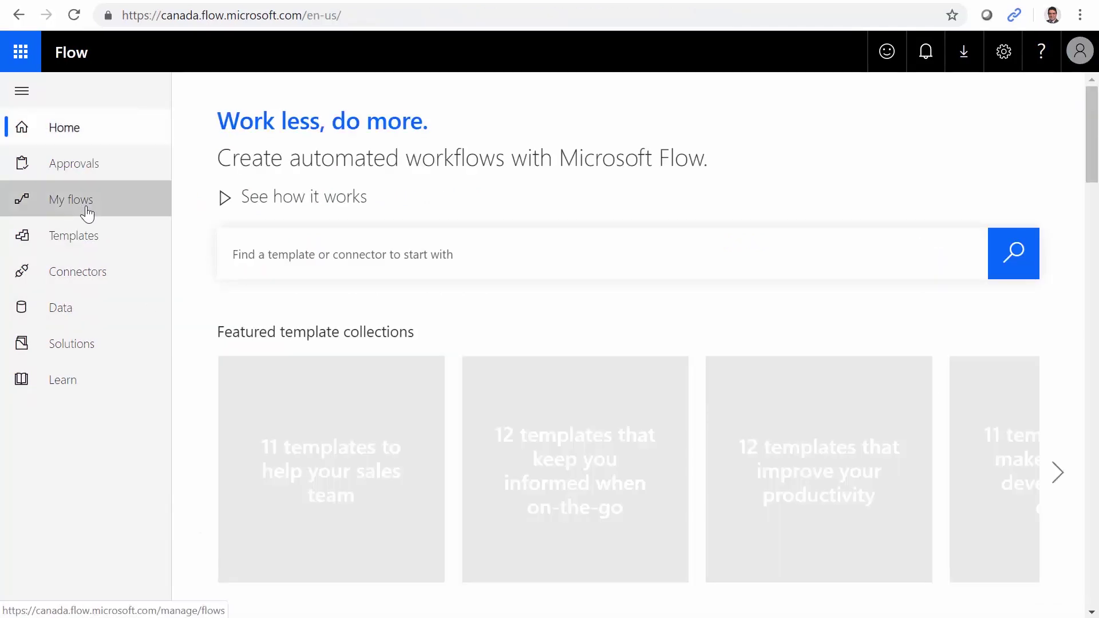
{"action": "left_click", "coordinate": [76, 205]}
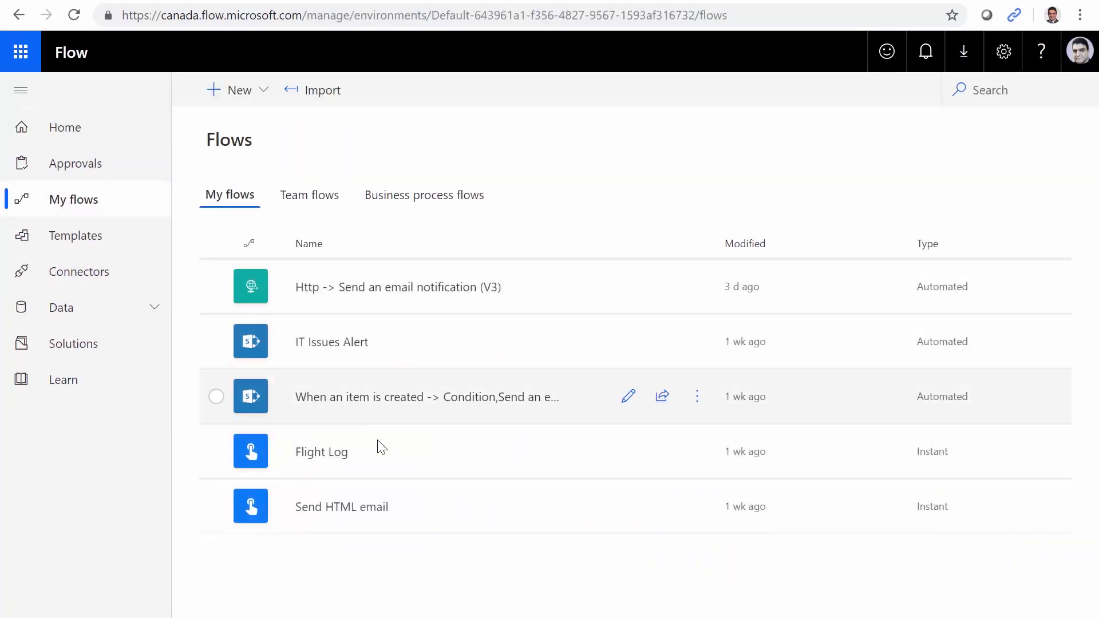
{"action": "left_click", "coordinate": [313, 199]}
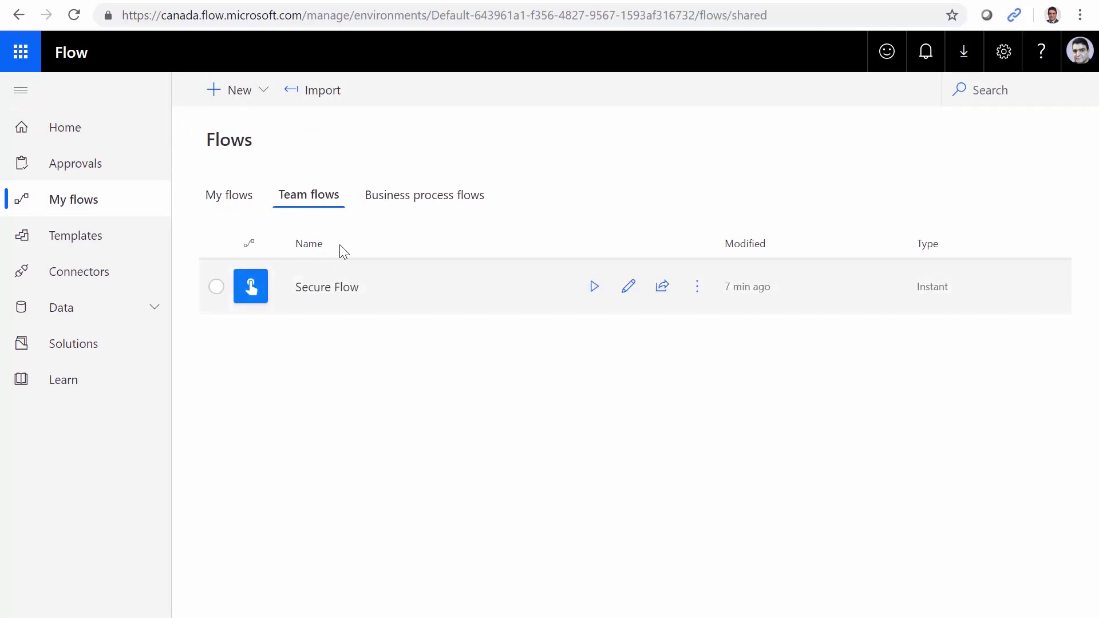
{"action": "left_click", "coordinate": [217, 199]}
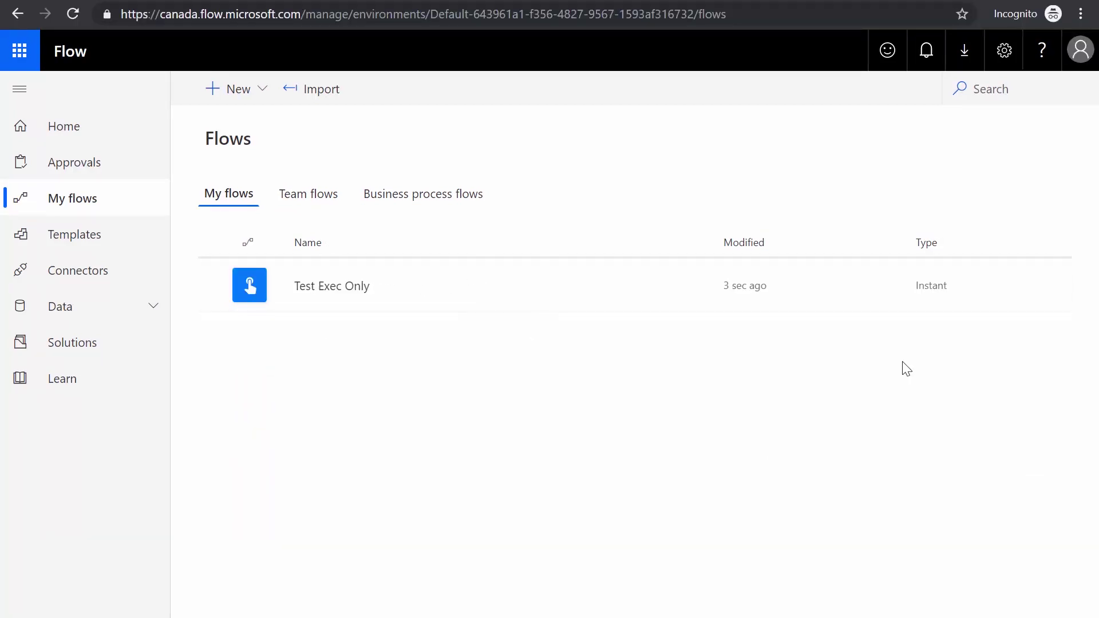
- Check the signed-in account, then open the Test Exec Only flow's details page
{"action": "left_click", "coordinate": [1076, 57]}
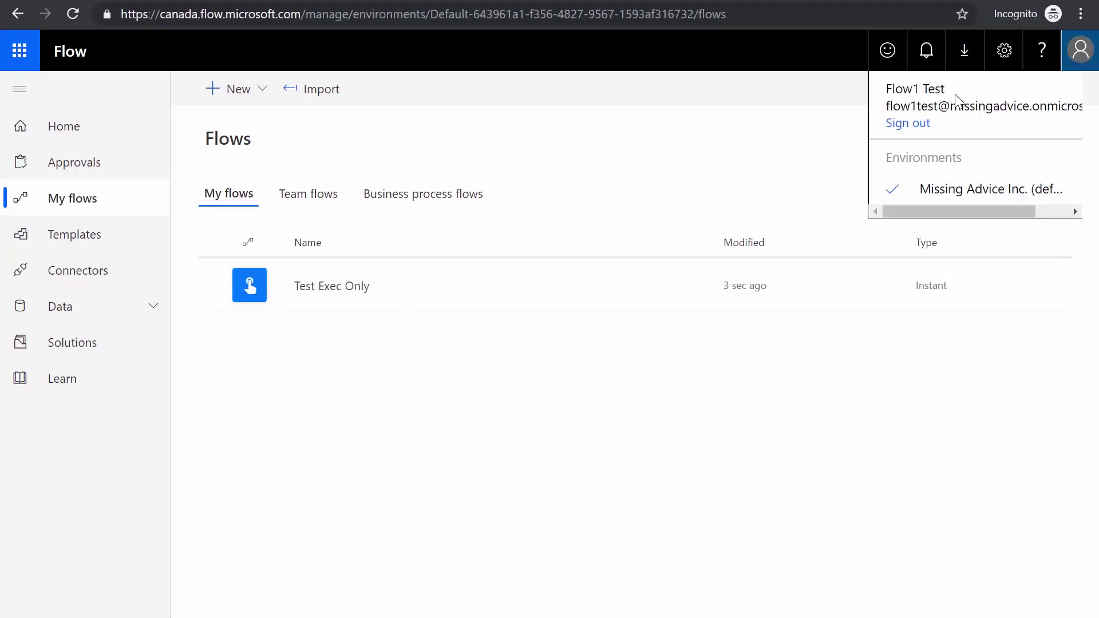
{"action": "left_click", "coordinate": [732, 513]}
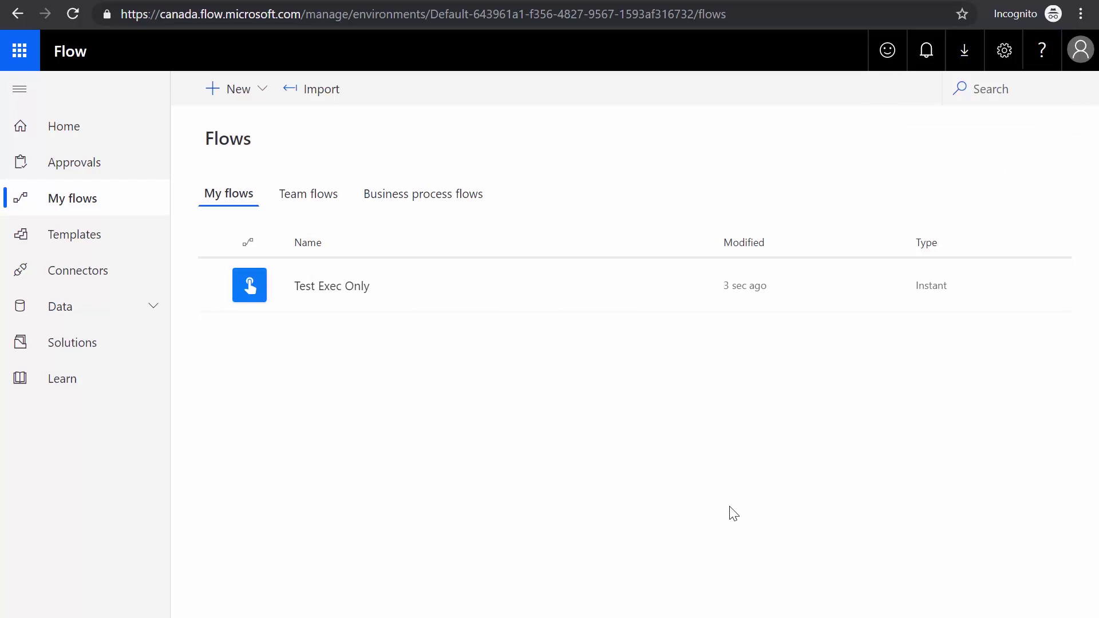
{"action": "left_click", "coordinate": [318, 289]}
{"action": "left_click", "coordinate": [318, 292]}
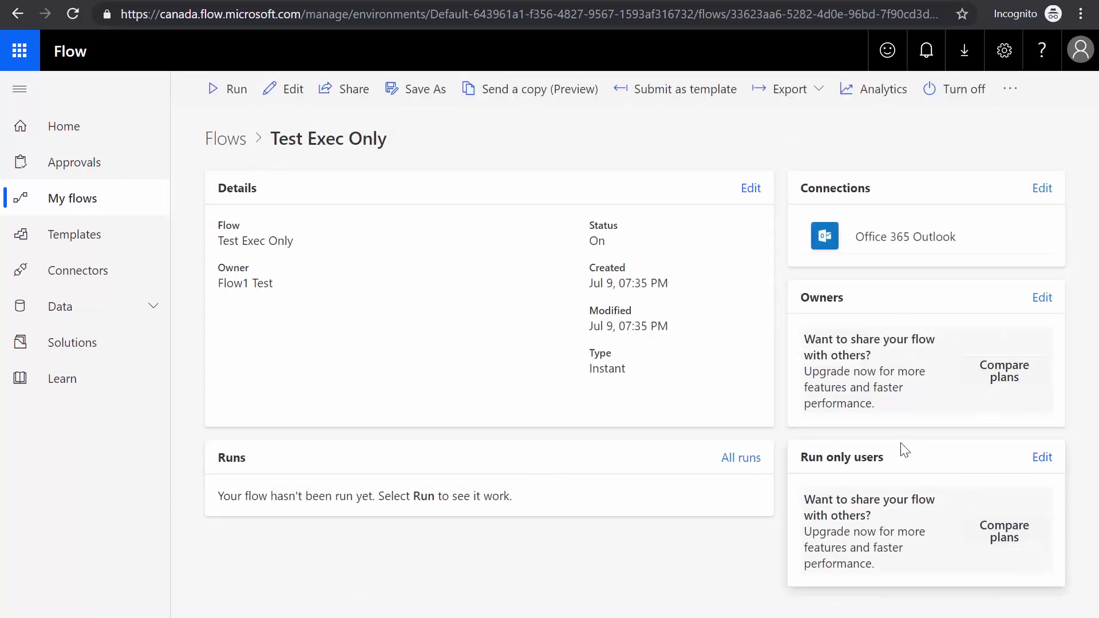
- Add the colleague as a run-only user of Test Exec Only and save
{"action": "left_click", "coordinate": [1043, 458]}
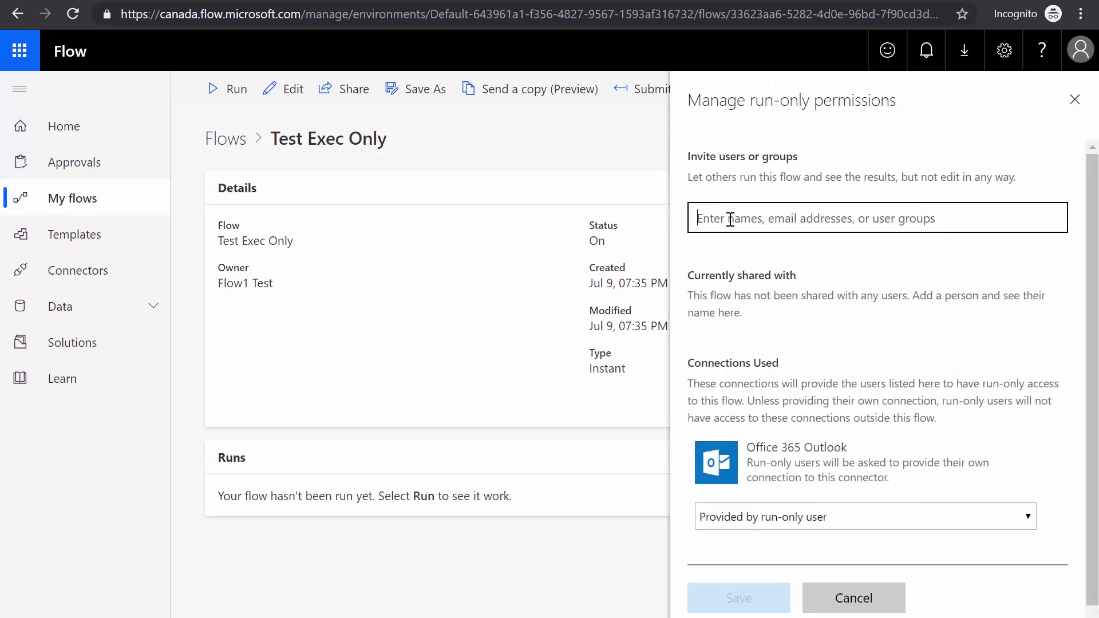
{"action": "type", "text": "alireza"}
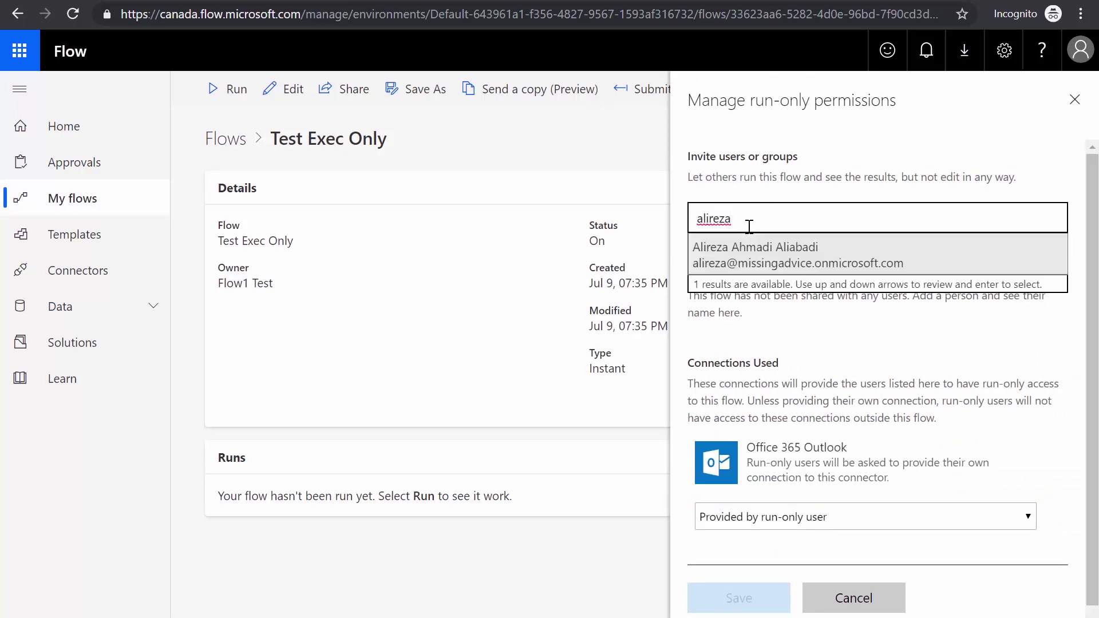
{"action": "left_click", "coordinate": [784, 252]}
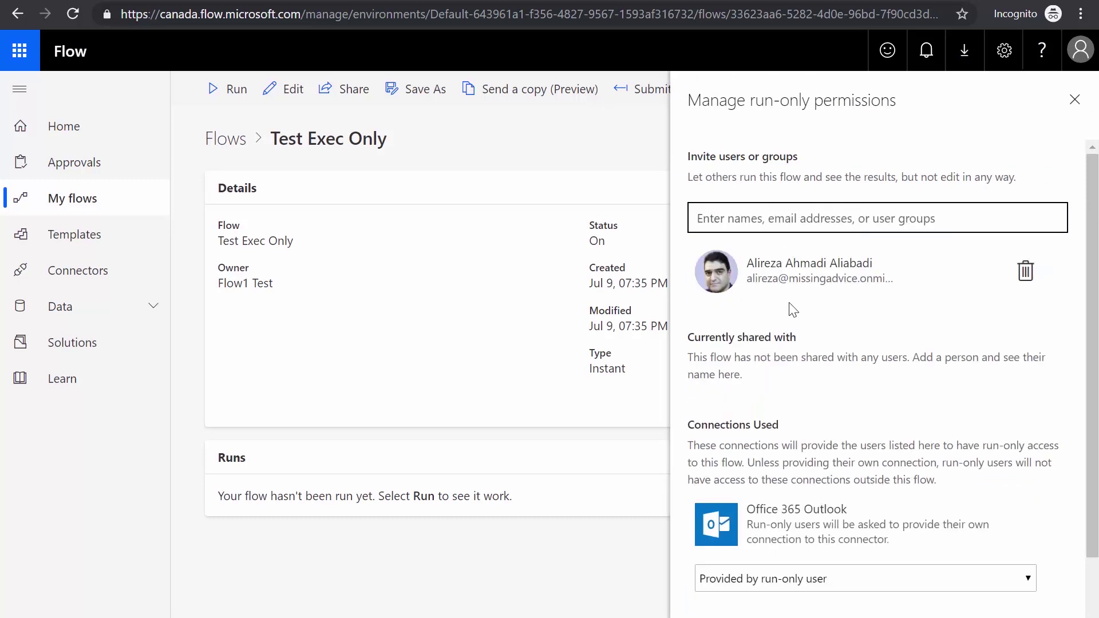
{"action": "scroll", "coordinate": [793, 309], "scroll_direction": "down", "scroll_amount": 3}
{"action": "left_click", "coordinate": [739, 578]}
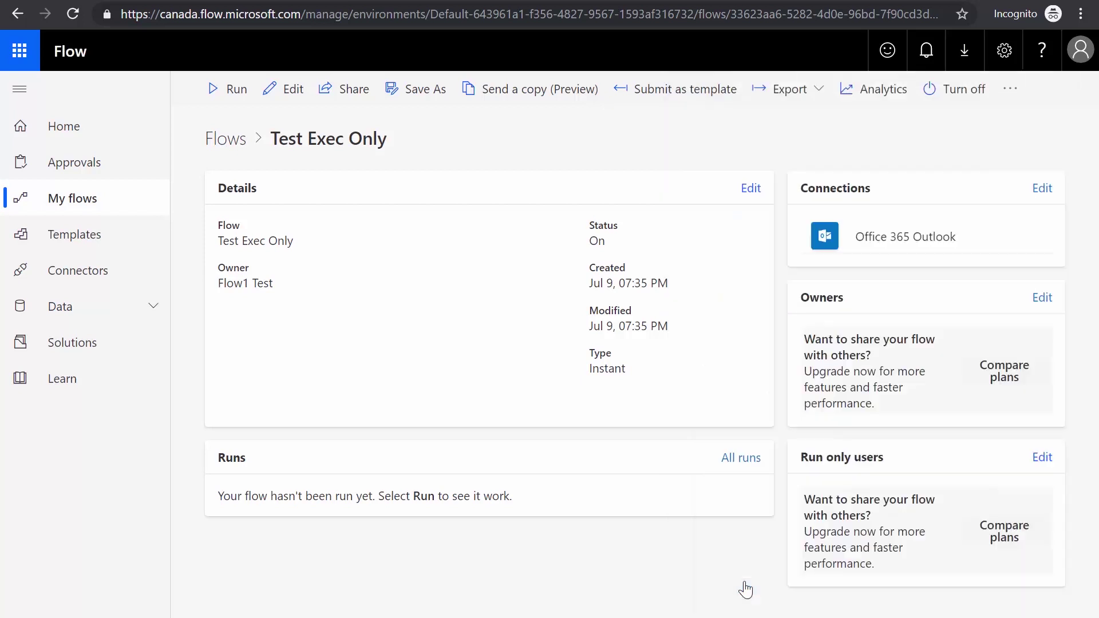
- Verify the run-only sharing, then look for the flow in Home, My flows and Team flows
{"action": "left_click", "coordinate": [1040, 458]}
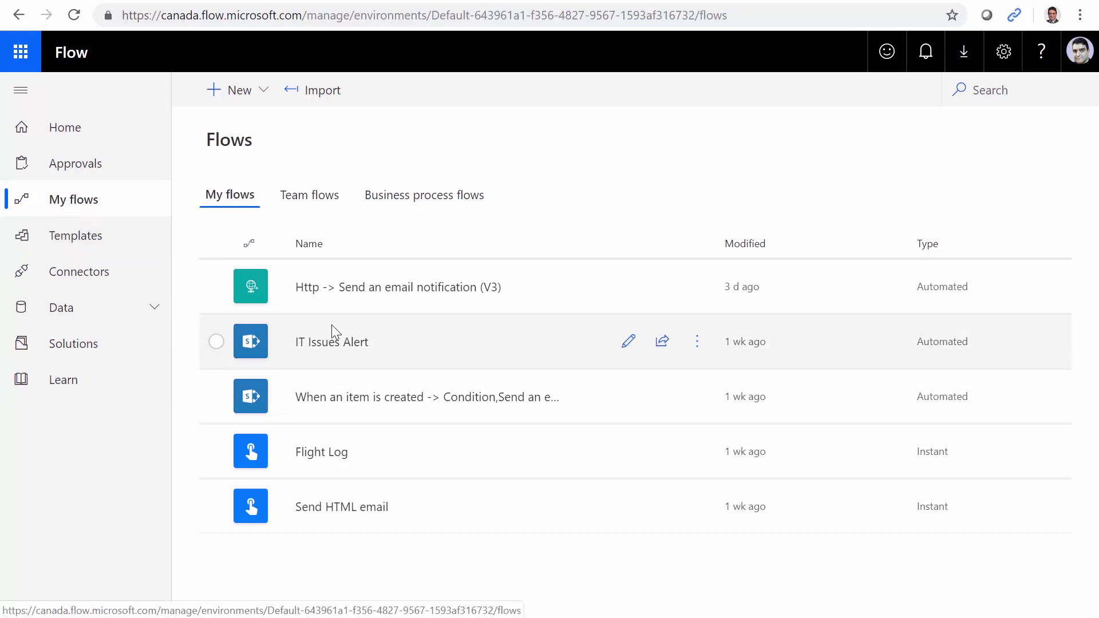
{"action": "left_click", "coordinate": [64, 129]}
{"action": "left_click", "coordinate": [77, 200]}
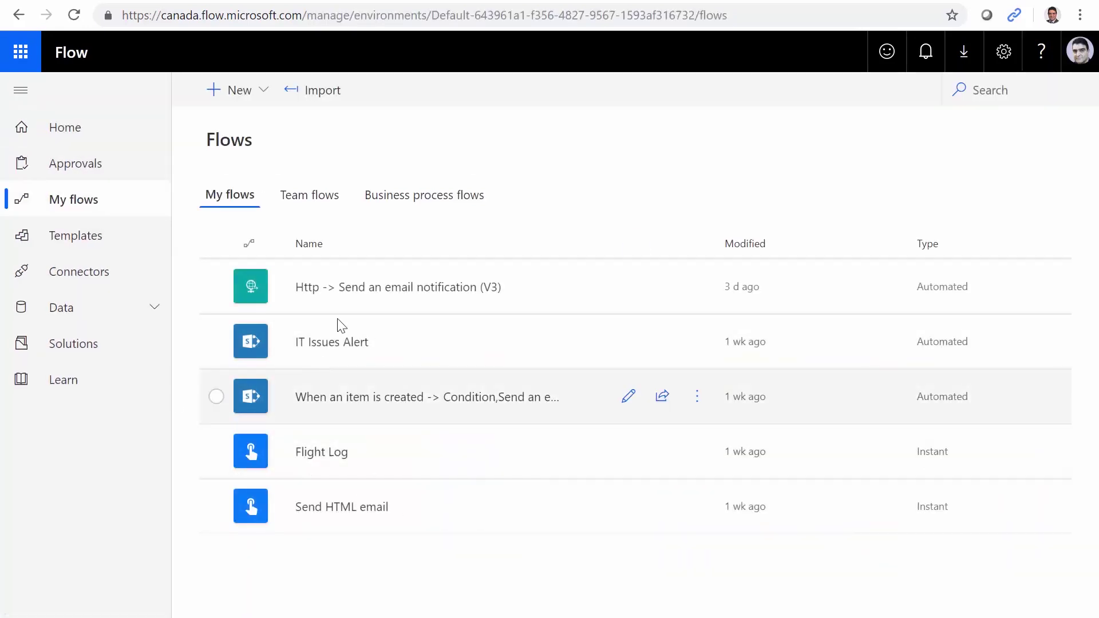
{"action": "left_click", "coordinate": [316, 201]}
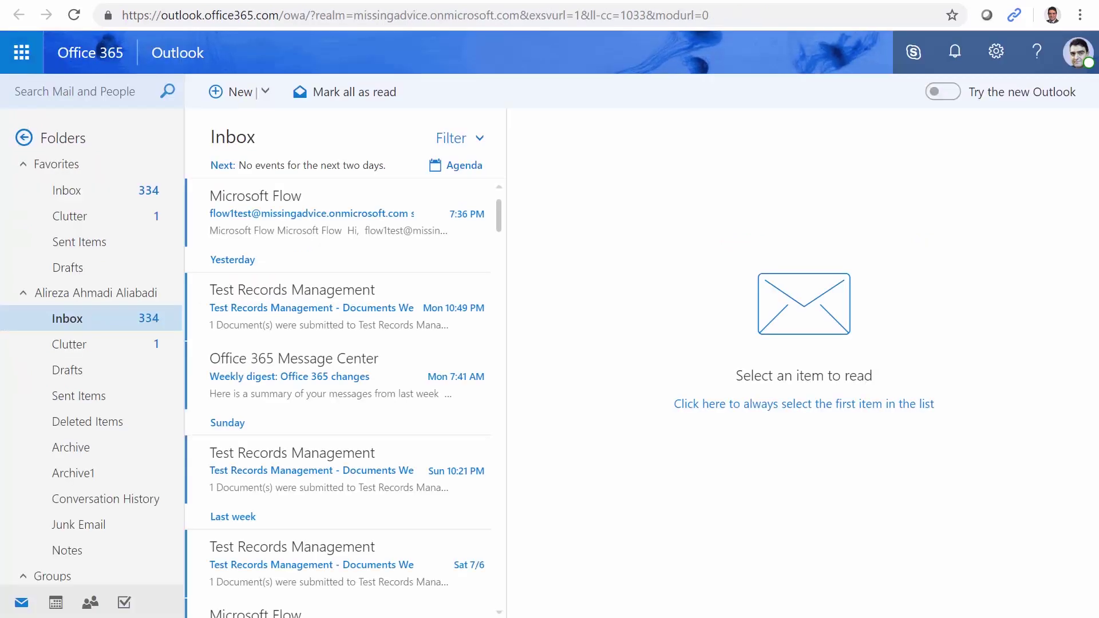
- Open the Microsoft Flow invitation email and follow its Get Button link for Test Exec Only
{"action": "left_click", "coordinate": [276, 225]}
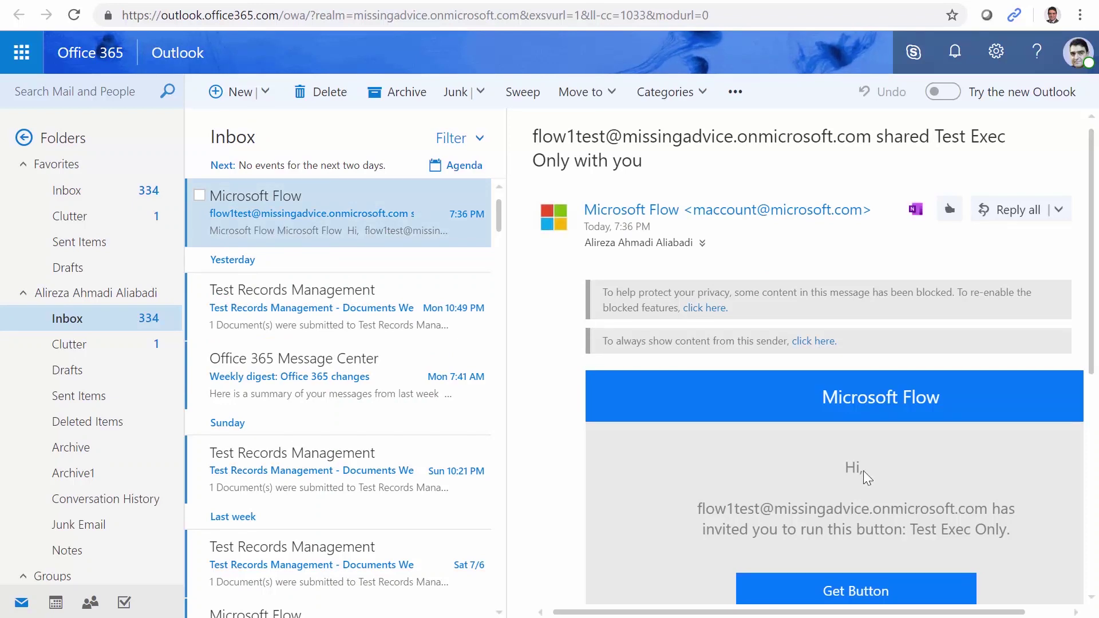
{"action": "scroll", "coordinate": [859, 497], "scroll_direction": "down", "scroll_amount": 3}
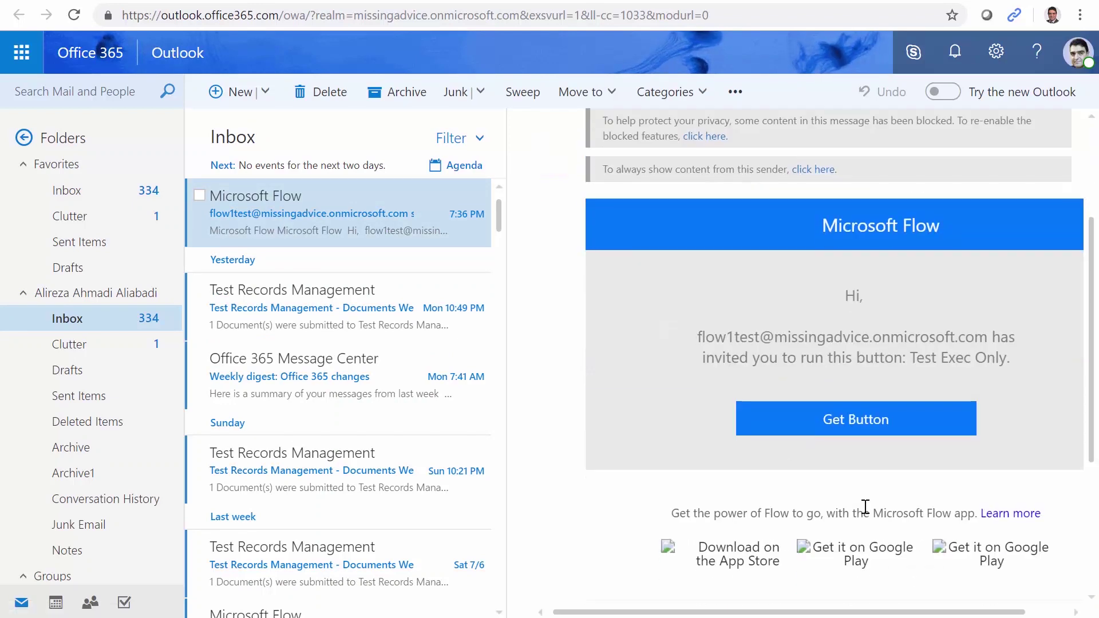
{"action": "left_click", "coordinate": [837, 427]}
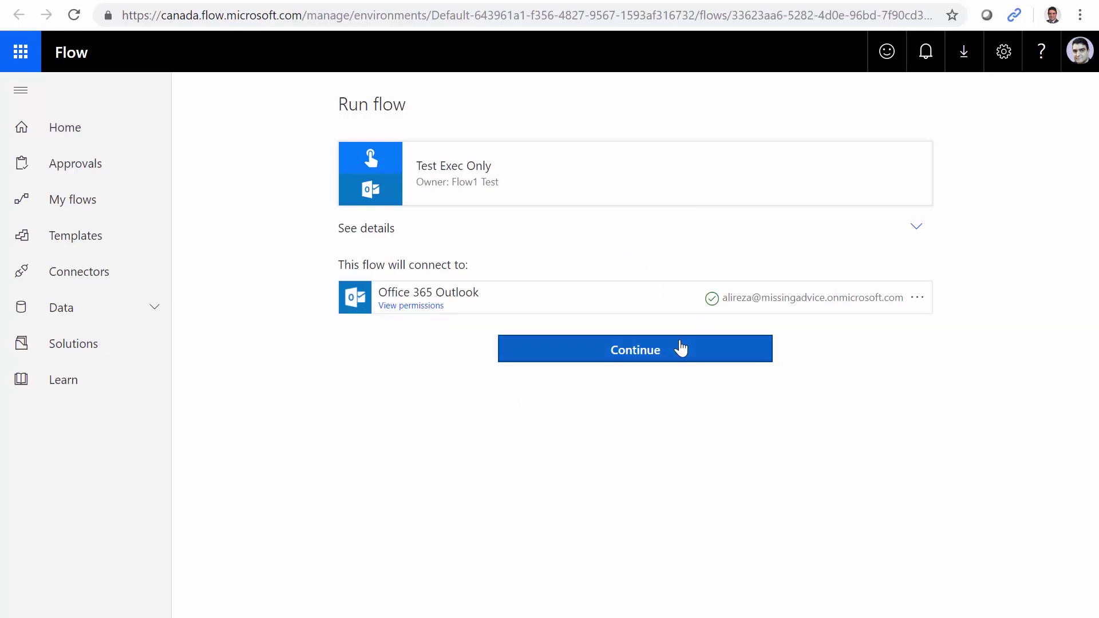
- Accept the Office 365 Outlook connection and run Test Exec Only
{"action": "left_click", "coordinate": [637, 355]}
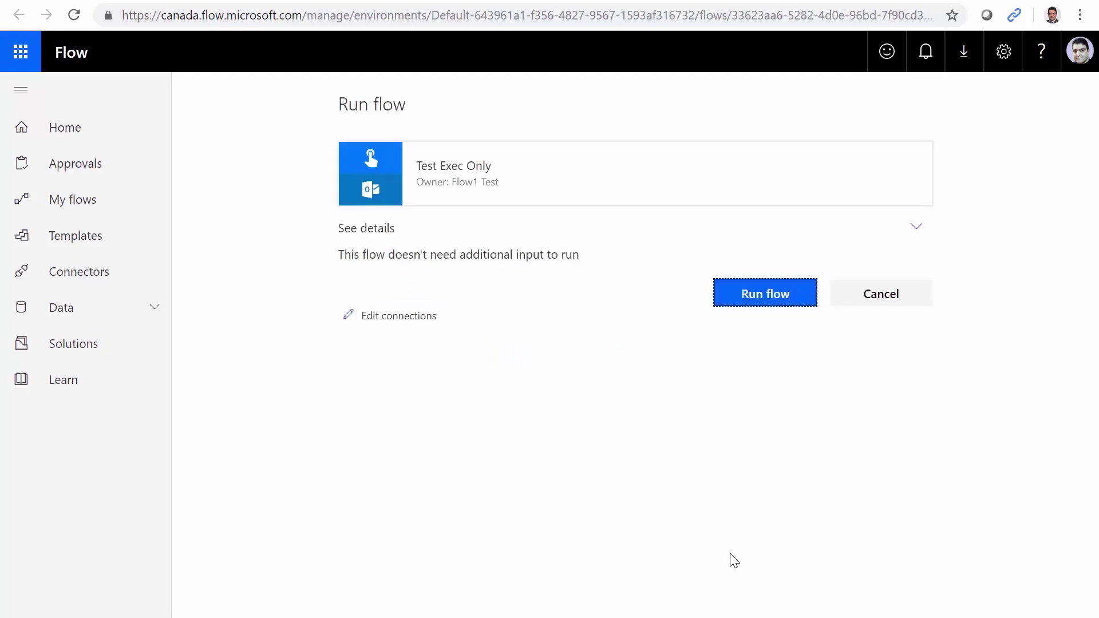
{"action": "left_click", "coordinate": [745, 302]}
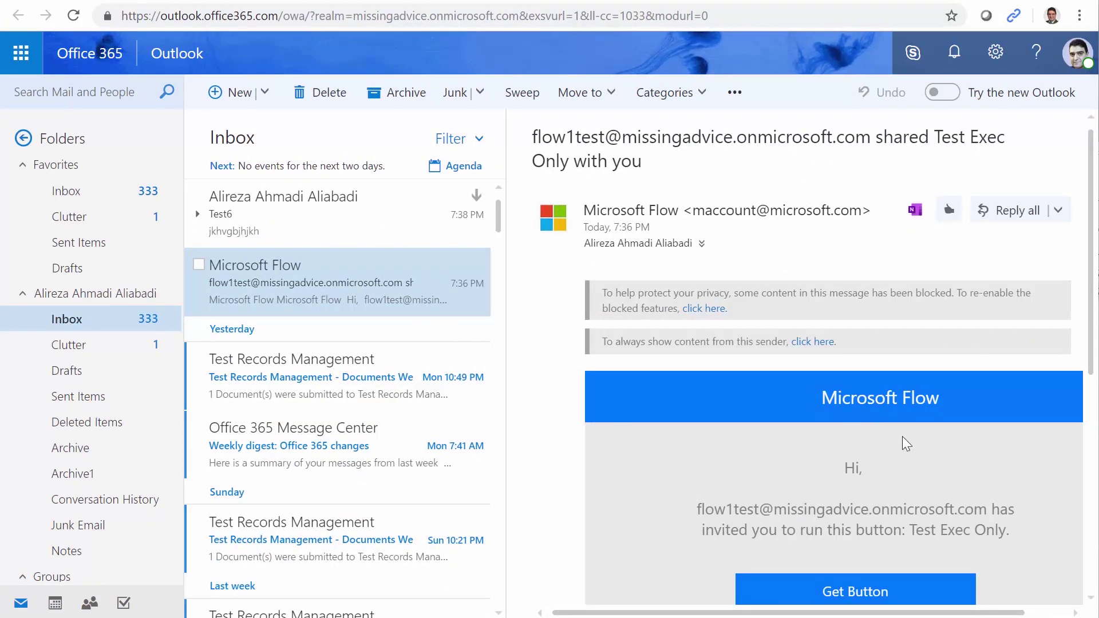
- Scroll the Outlook reading pane while waiting for the Test6 email to arrive
{"action": "scroll", "coordinate": [897, 493], "scroll_direction": "down", "scroll_amount": 5}
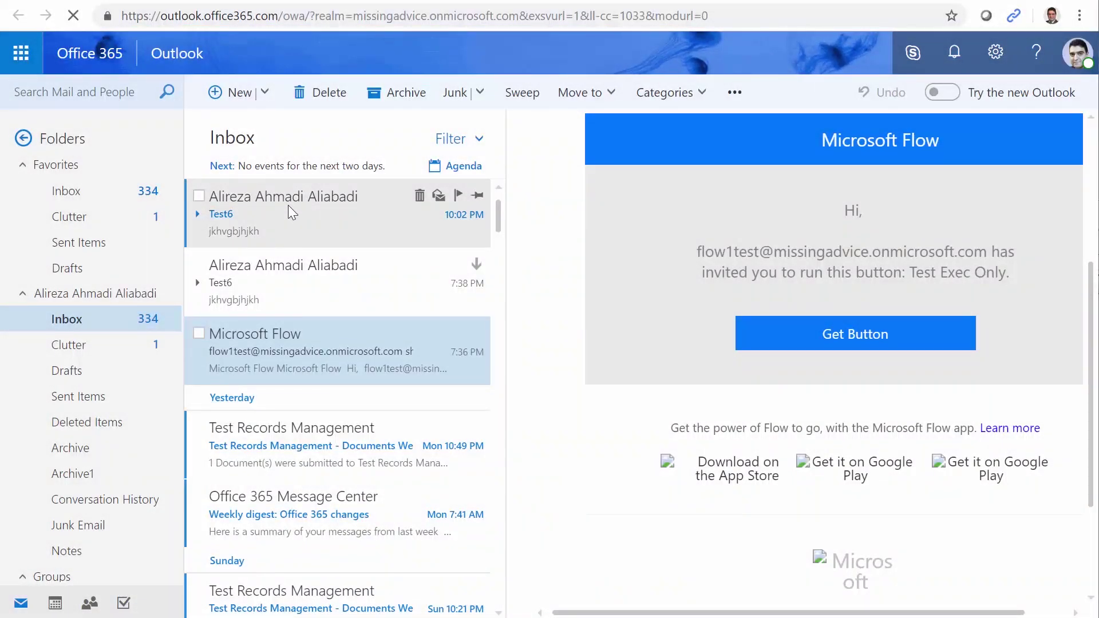
- Open the 10:02 PM Test6 email in the reading pane
{"action": "left_click", "coordinate": [287, 205]}
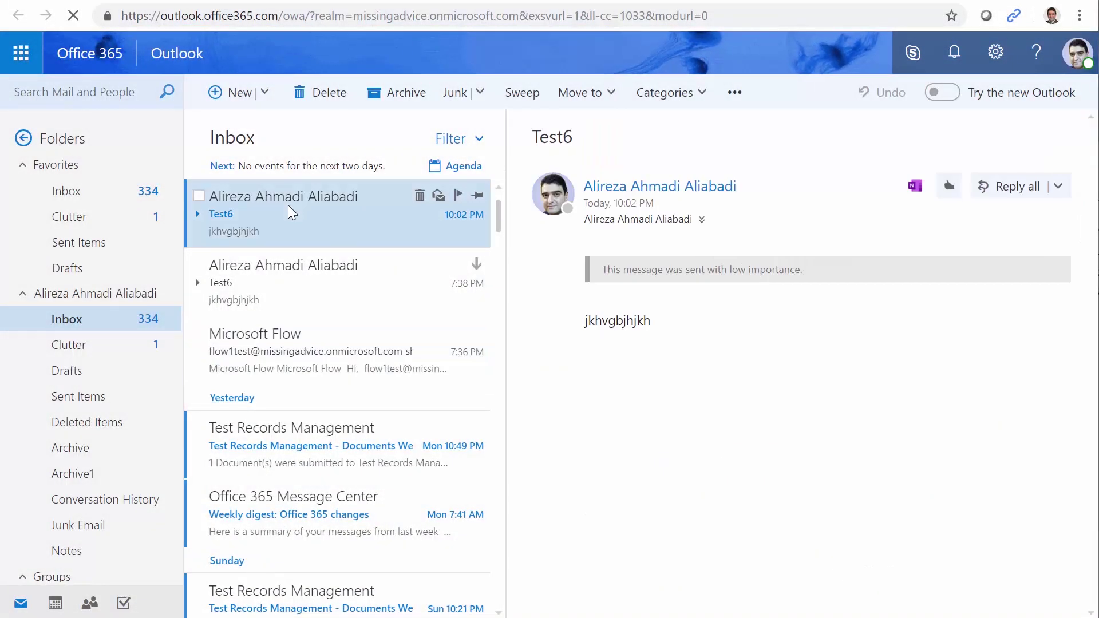